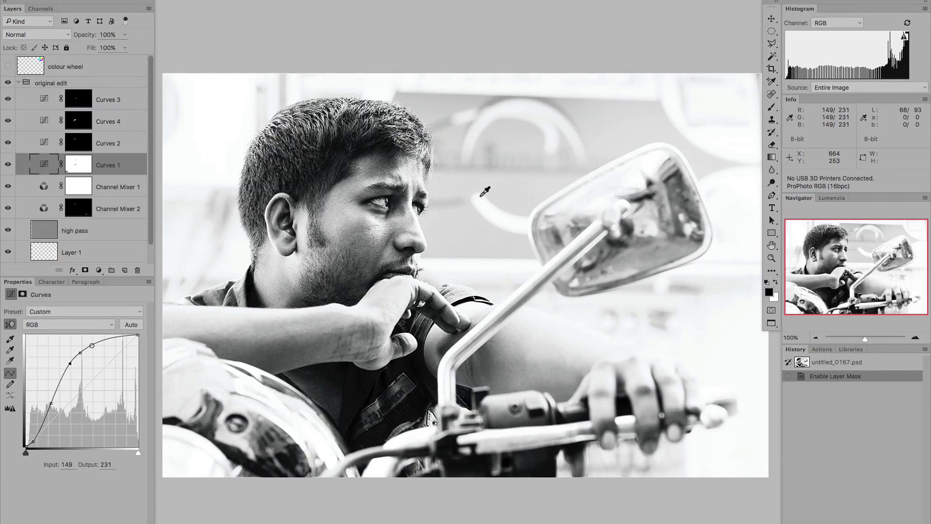
Step: Collapse the "original edit" group and add a Curves adjustment layer above it
{"action": "left_click", "coordinate": [16, 82]}
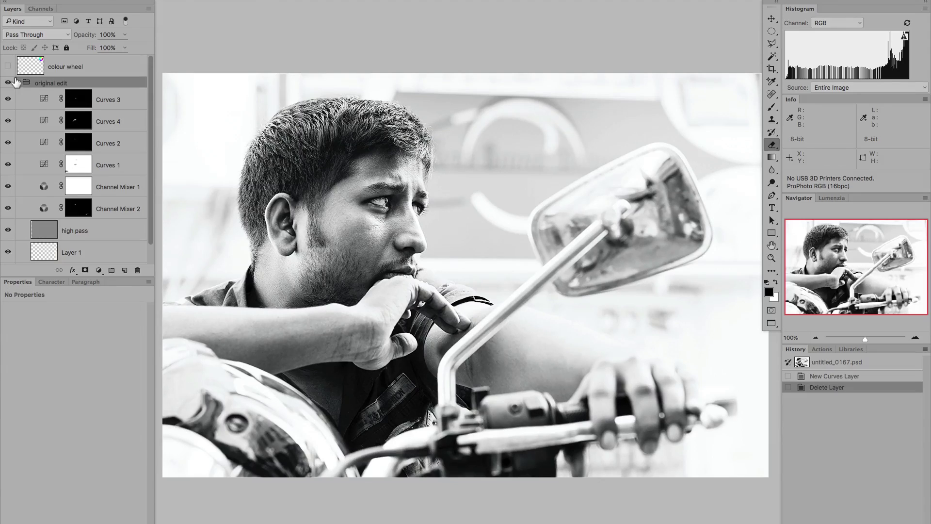
{"action": "left_click", "coordinate": [18, 82]}
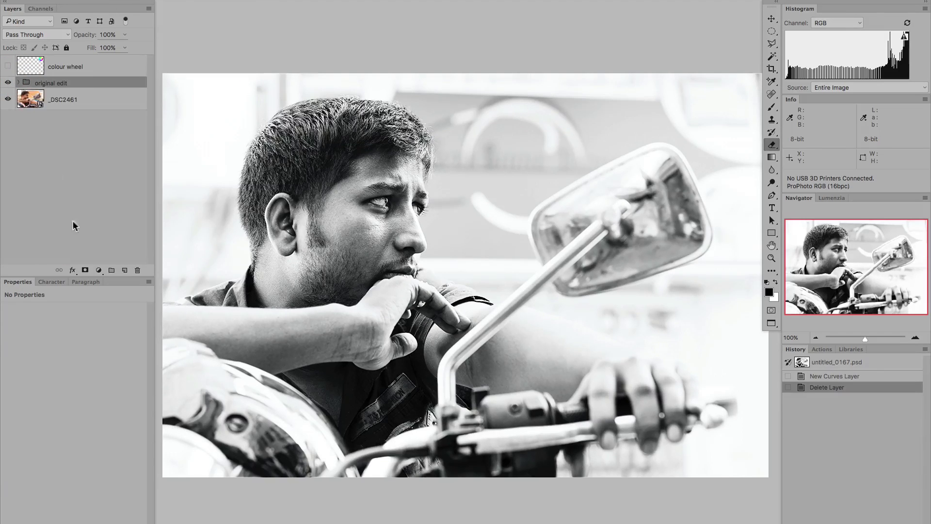
{"action": "left_click", "coordinate": [98, 269]}
{"action": "left_click", "coordinate": [100, 326]}
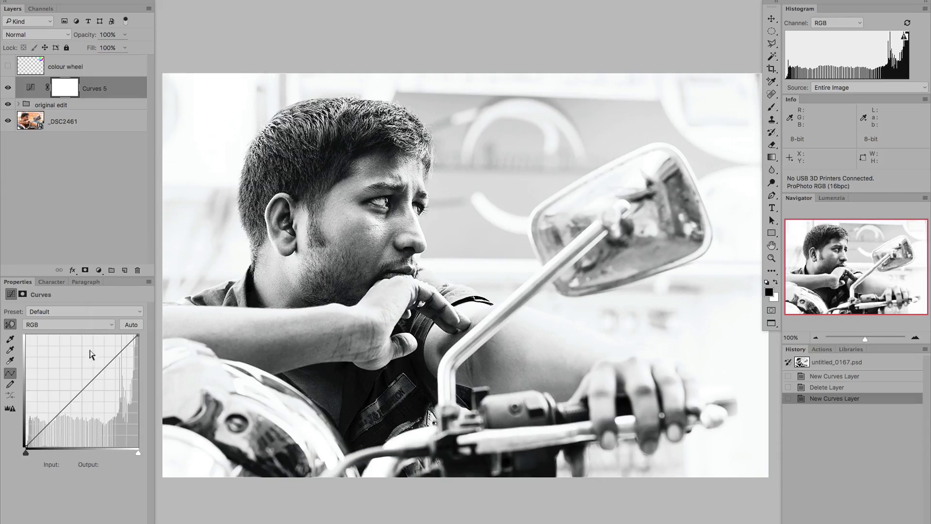
Step: Try lifting the RGB curve's midtones to input 115, output 138, and delete the added point
{"action": "left_click", "coordinate": [80, 390]}
{"action": "left_click_drag", "start_coordinate": [78, 388], "coordinate": [75, 385]}
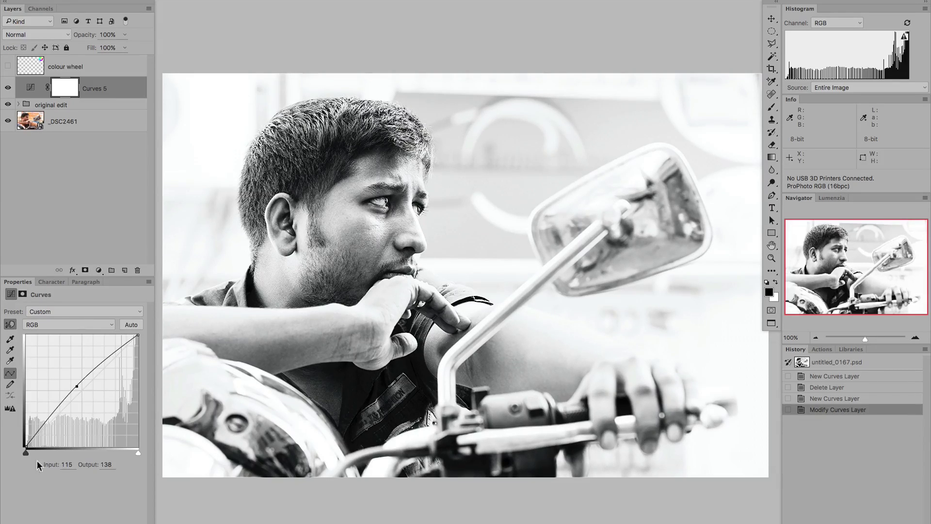
{"action": "left_click", "coordinate": [109, 324]}
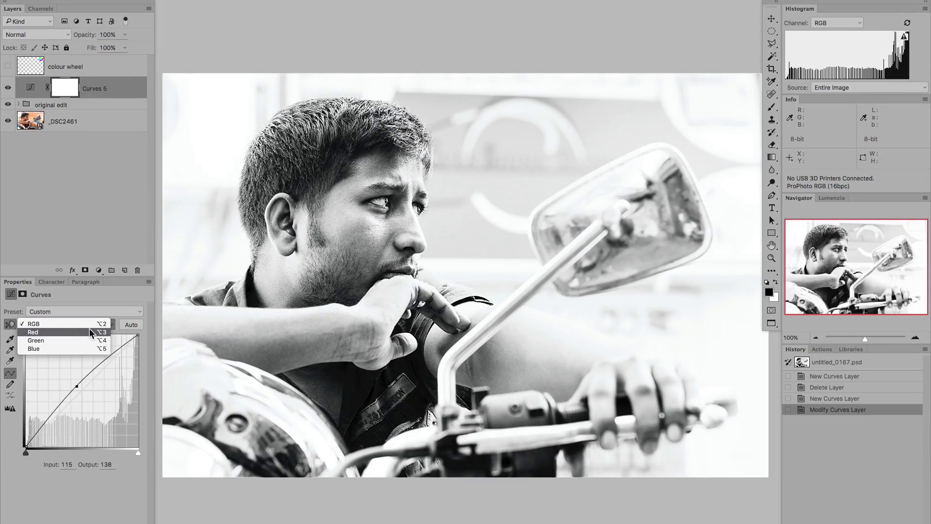
{"action": "left_click", "coordinate": [77, 385]}
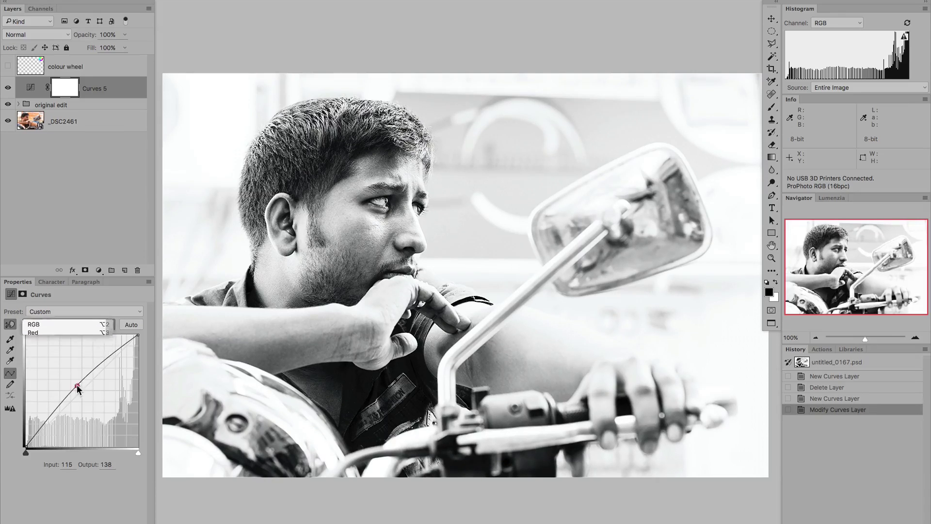
{"action": "key", "text": "Delete"}
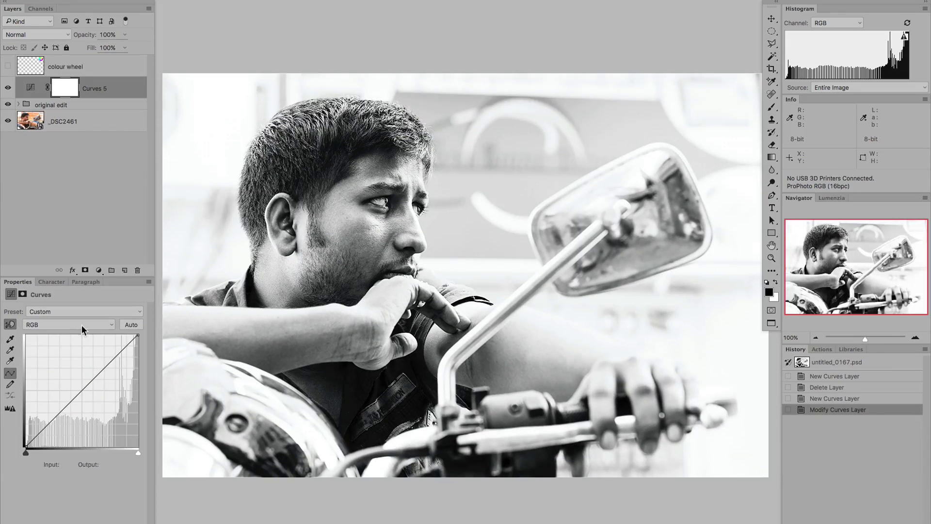
Step: Try a red tint by raising the Red curve's midtone point to about input 119, output 136
{"action": "left_click", "coordinate": [81, 325]}
{"action": "left_click", "coordinate": [82, 333]}
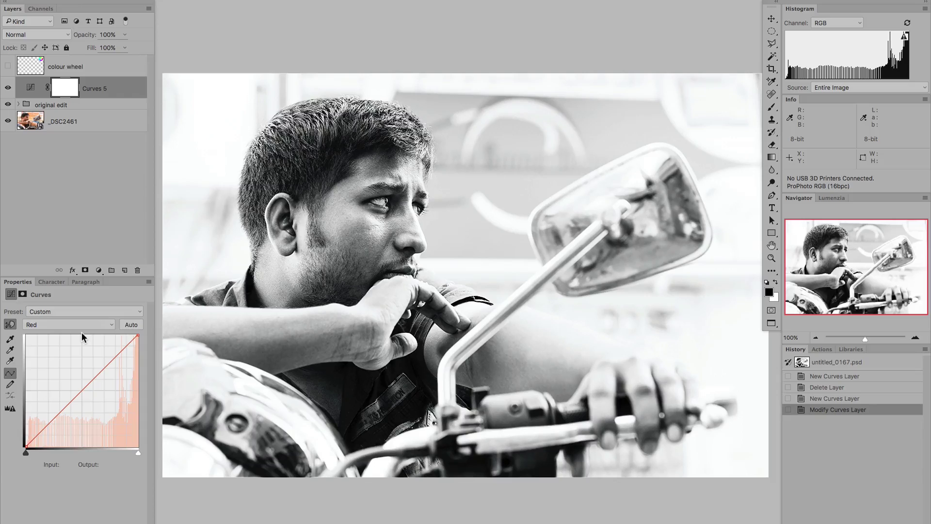
{"action": "left_click", "coordinate": [80, 390]}
{"action": "left_click_drag", "start_coordinate": [79, 387], "coordinate": [76, 384]}
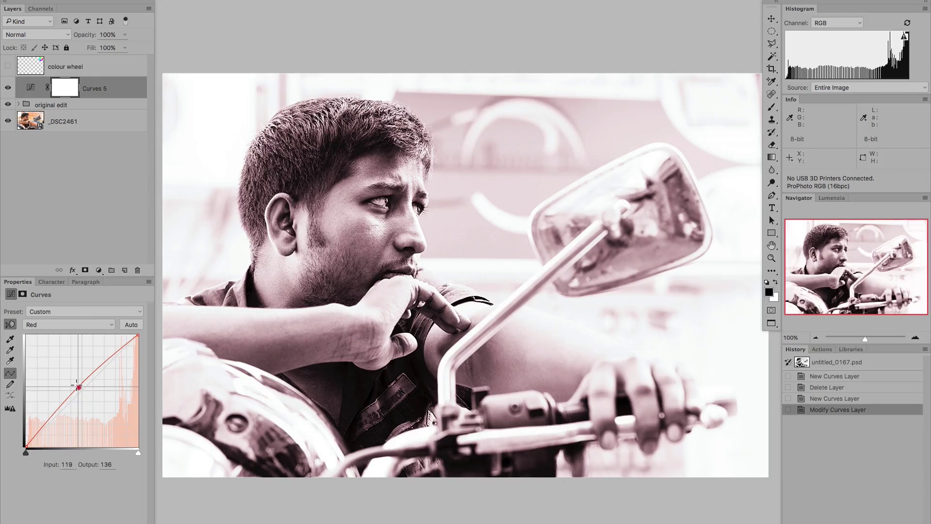
Step: Try tinting with the Blue curve, raising its midtone point to about output 139 and lowering it to input 142, output 111
{"action": "left_click", "coordinate": [77, 385]}
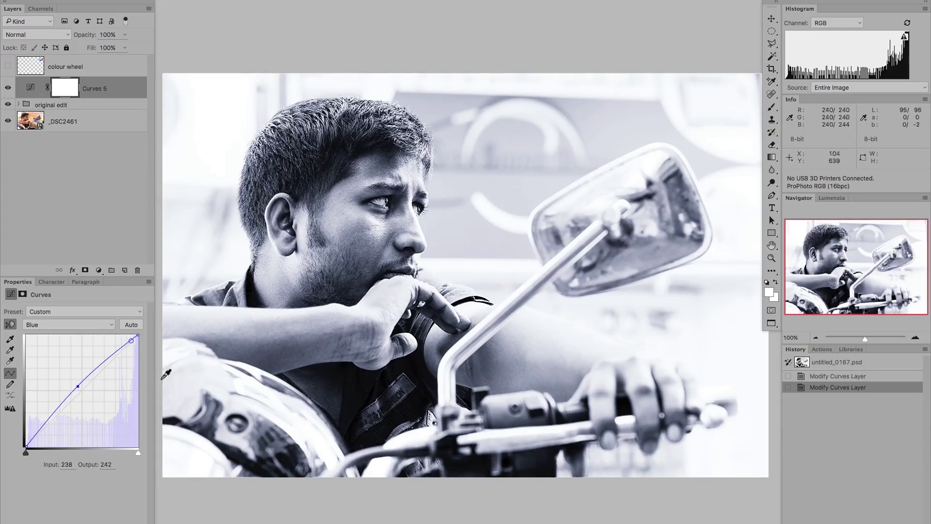
{"action": "left_click_drag", "start_coordinate": [78, 386], "coordinate": [75, 383]}
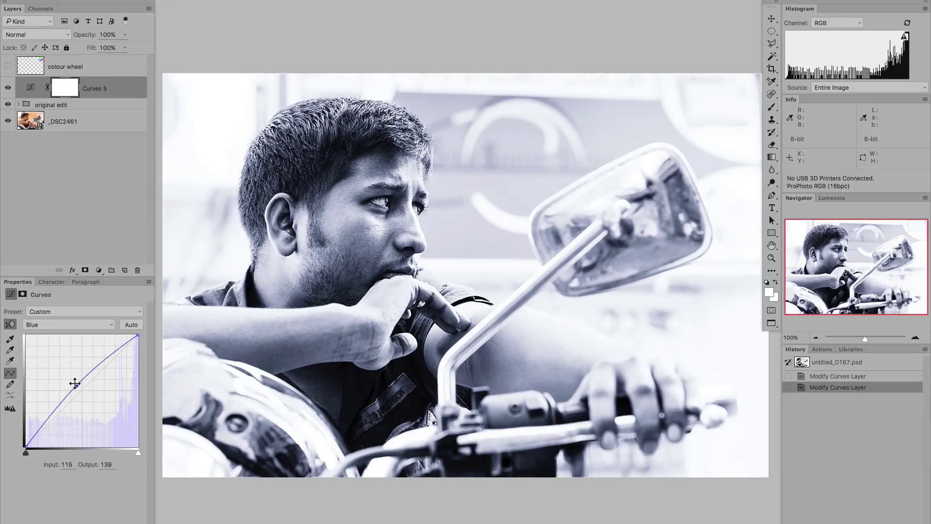
{"action": "left_click_drag", "start_coordinate": [75, 384], "coordinate": [86, 395]}
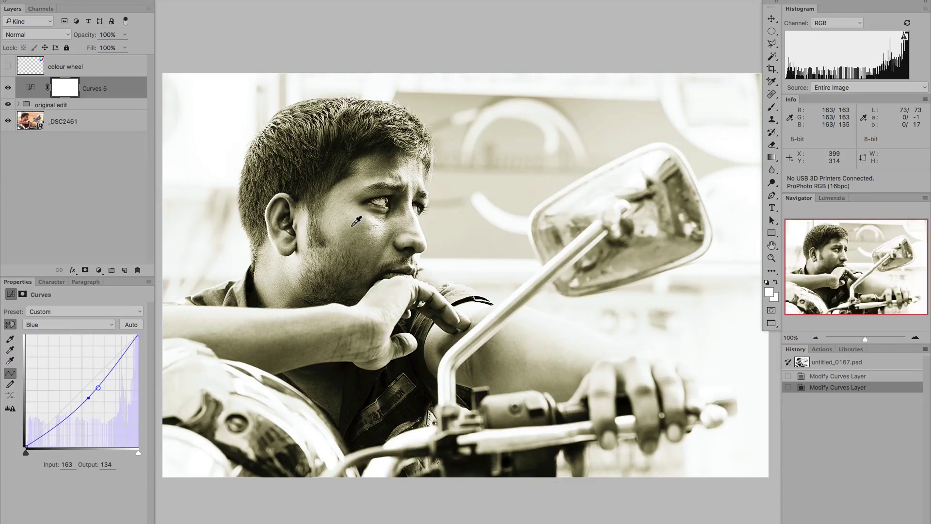
Step: Check the colour wheel in the foreground colour picker, cancel the picker, and make the "colour wheel" layer visible
{"action": "left_click", "coordinate": [771, 294]}
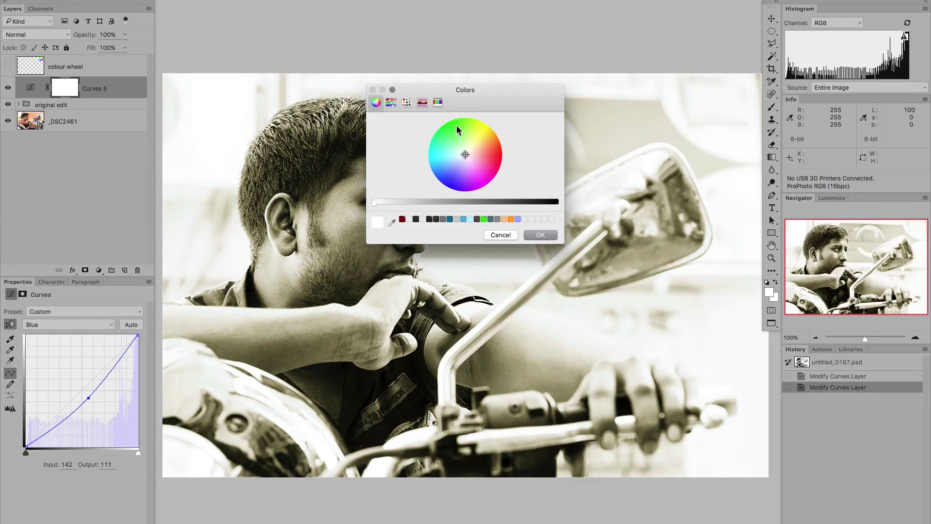
{"action": "left_click", "coordinate": [500, 235]}
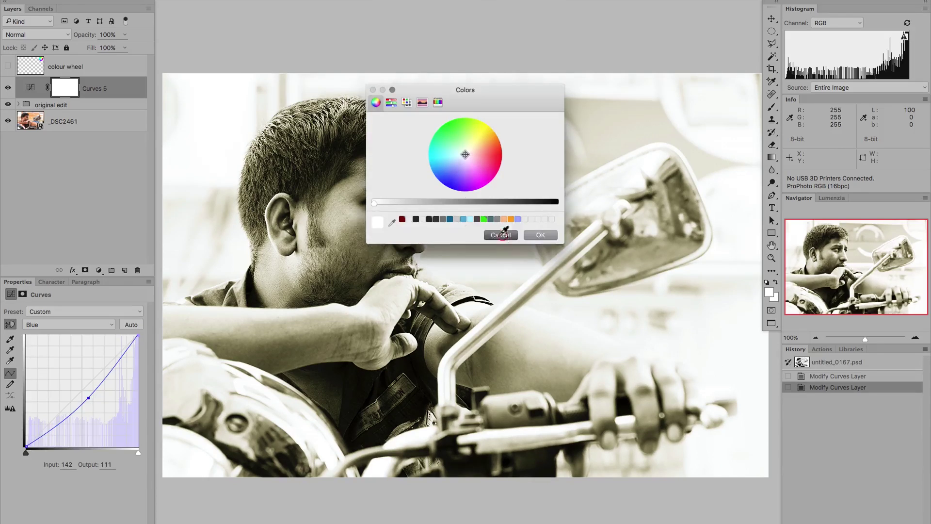
{"action": "left_click", "coordinate": [7, 66]}
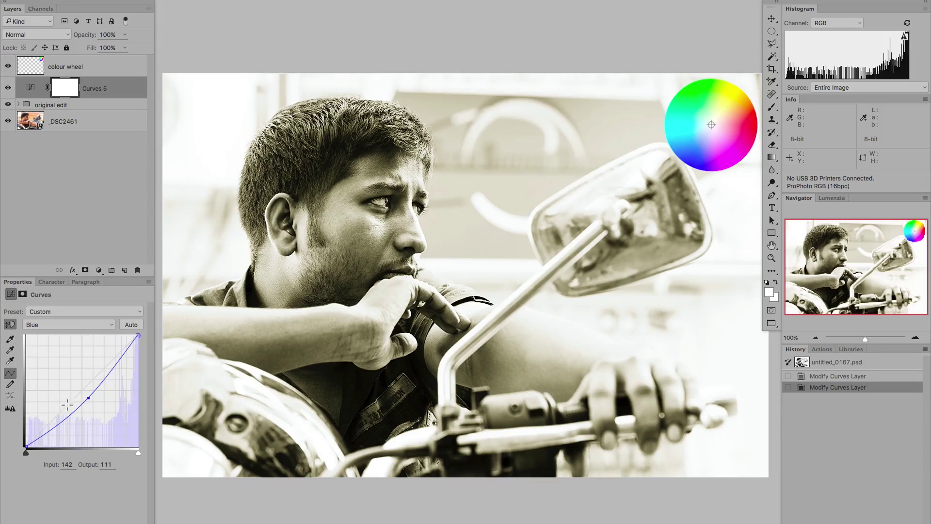
Step: Remove the Blue curve's point, try raising and lowering the Green curve's midtones, and remove the green point
{"action": "left_click_drag", "start_coordinate": [88, 398], "coordinate": [53, 344]}
{"action": "left_click", "coordinate": [56, 325]}
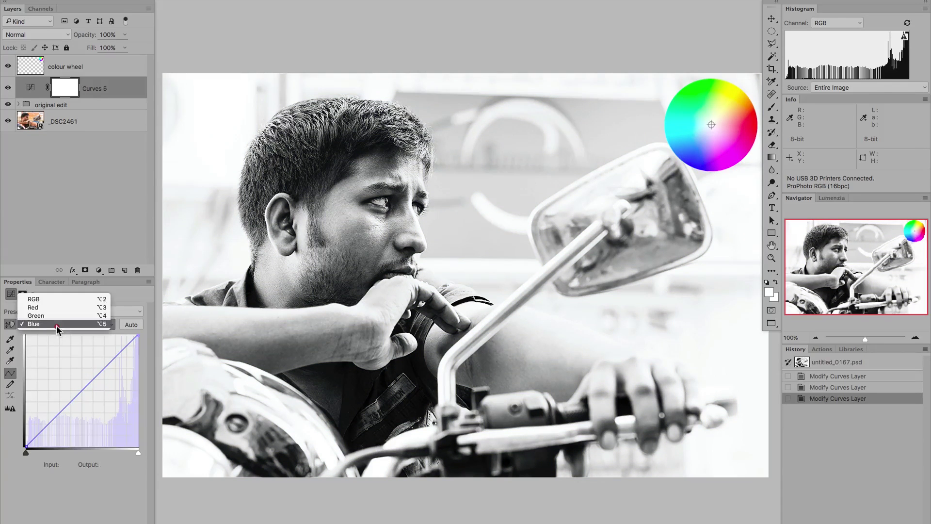
{"action": "left_click", "coordinate": [54, 313]}
{"action": "left_click_drag", "start_coordinate": [77, 395], "coordinate": [75, 382]}
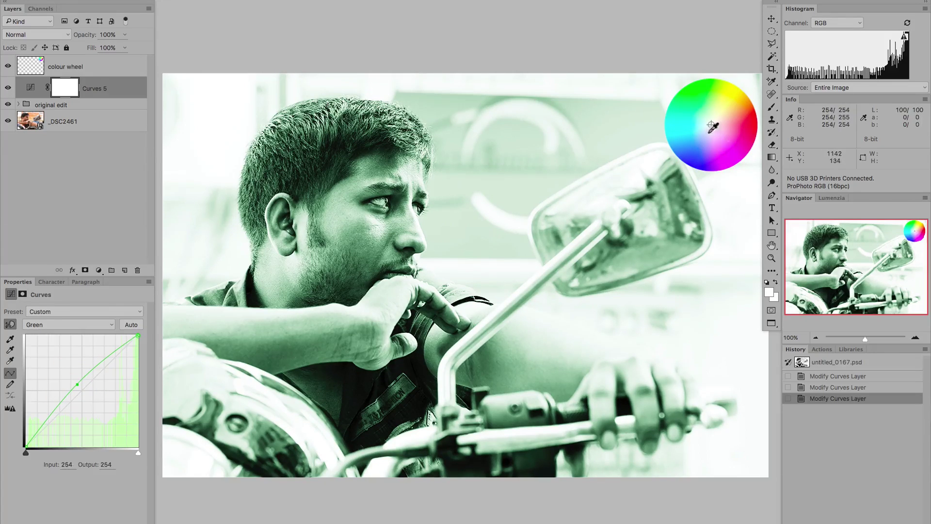
{"action": "left_click_drag", "start_coordinate": [76, 380], "coordinate": [85, 394]}
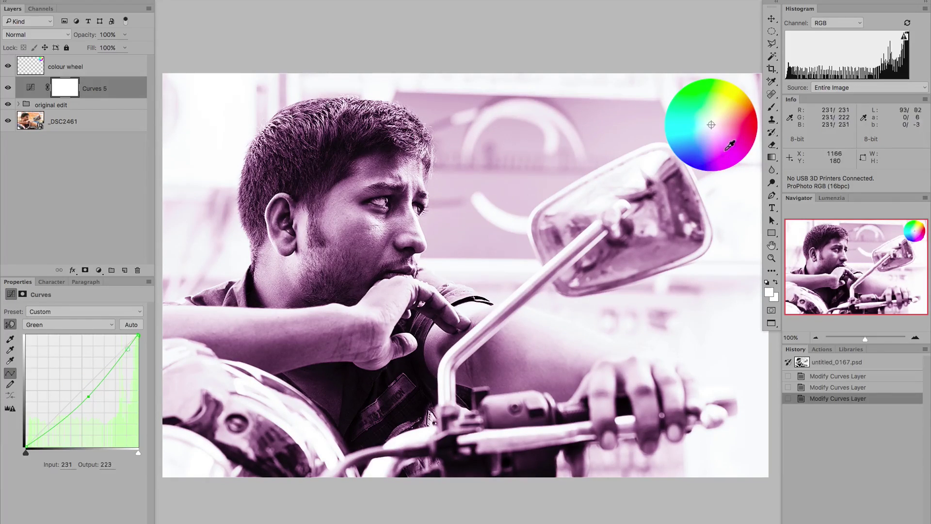
{"action": "left_click", "coordinate": [85, 392], "text": "super"}
Step: Try raising the Red curve's midtones and lowering them to about input 136, output 114, and delete the point
{"action": "left_click", "coordinate": [56, 325]}
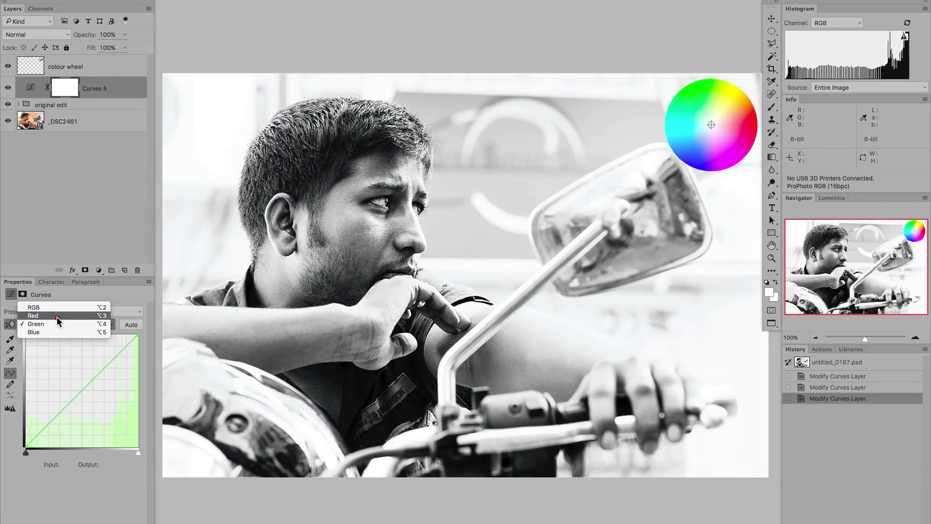
{"action": "left_click", "coordinate": [57, 316]}
{"action": "left_click", "coordinate": [75, 383]}
{"action": "left_click_drag", "start_coordinate": [75, 382], "coordinate": [83, 391]}
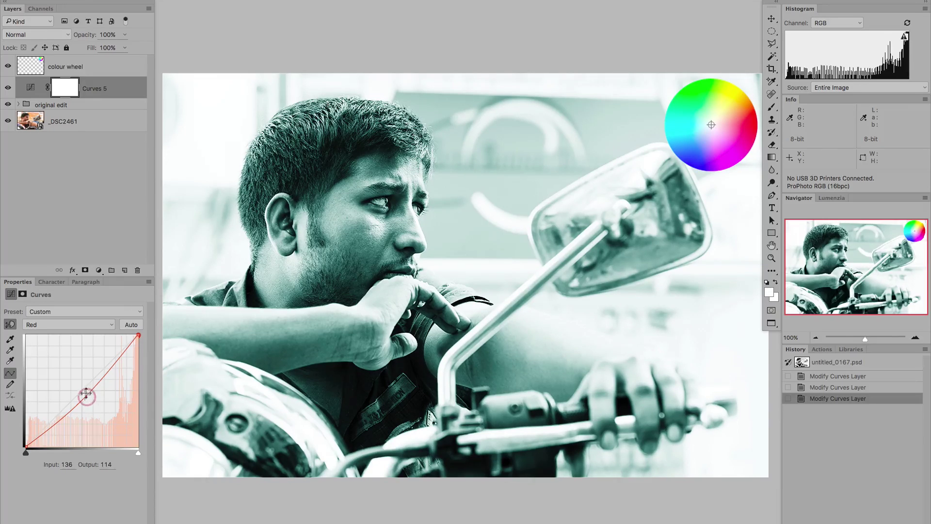
{"action": "key", "text": "Delete"}
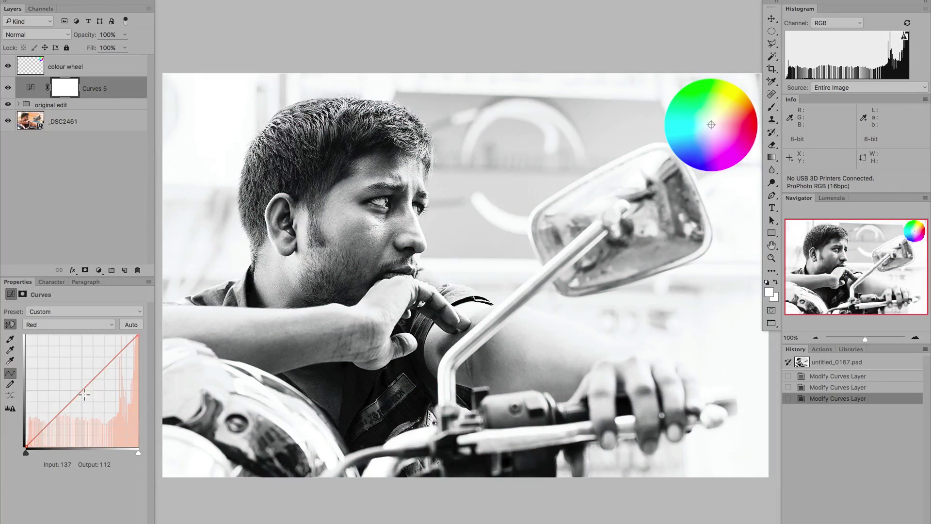
Step: Hide the Curves 5 layer, lower the Blue curve's white endpoint to output 226, and add a shadow point at about input 43, output 50
{"action": "left_click", "coordinate": [79, 325]}
{"action": "left_click", "coordinate": [77, 346]}
{"action": "left_click", "coordinate": [7, 88]}
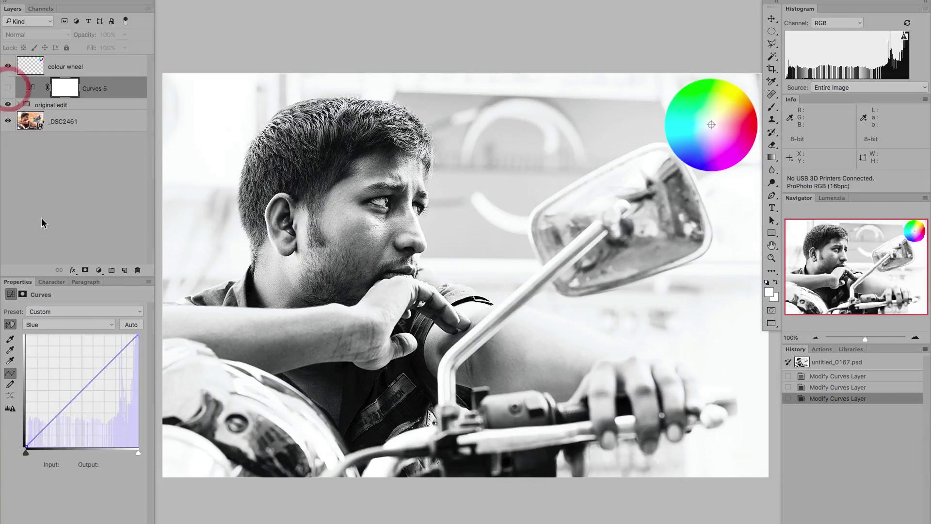
{"action": "left_click_drag", "start_coordinate": [138, 336], "coordinate": [138, 348]}
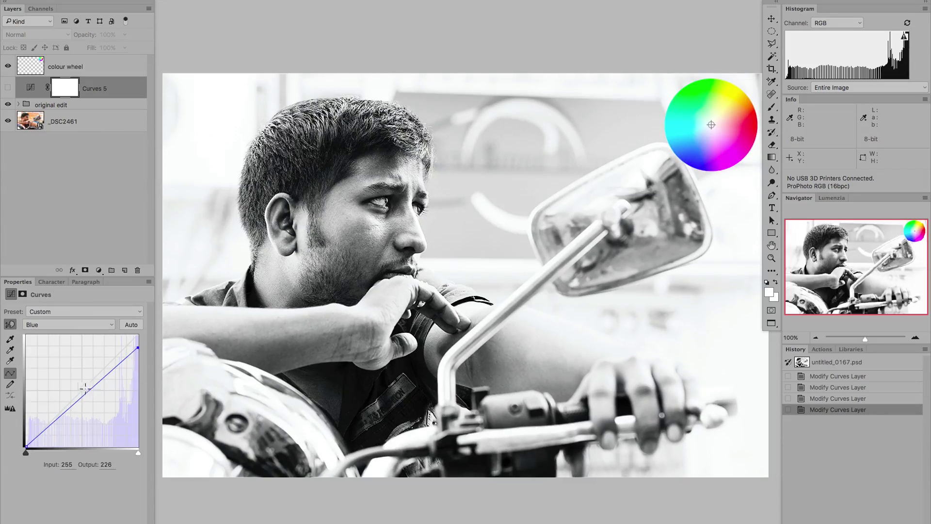
{"action": "left_click", "coordinate": [43, 422]}
{"action": "left_click_drag", "start_coordinate": [43, 421], "coordinate": [43, 423]}
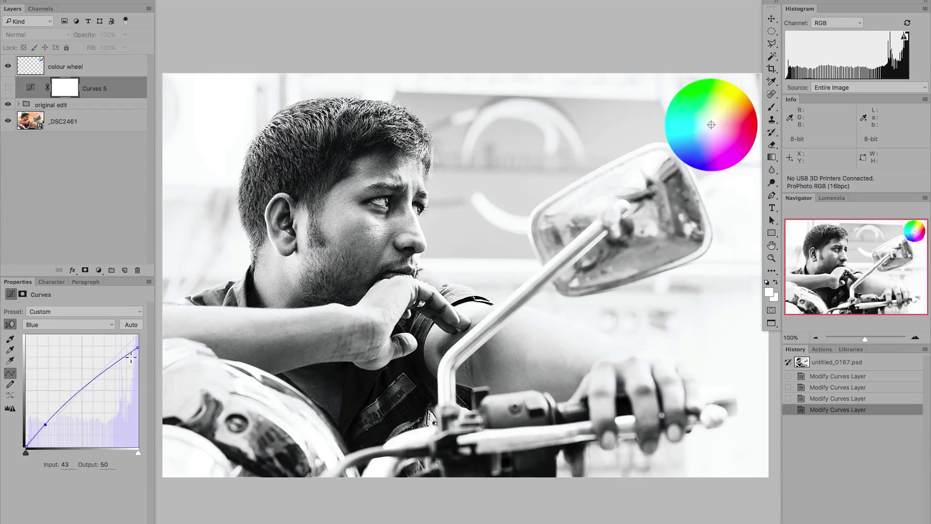
Step: Try a stronger split tone on the Blue curve by lowering its highlight endpoint further and setting the shadow point to input 25, output 40, with Curves 5 visible
{"action": "left_click_drag", "start_coordinate": [138, 348], "coordinate": [137, 357]}
{"action": "left_click_drag", "start_coordinate": [40, 423], "coordinate": [38, 428]}
{"action": "left_click", "coordinate": [7, 87]}
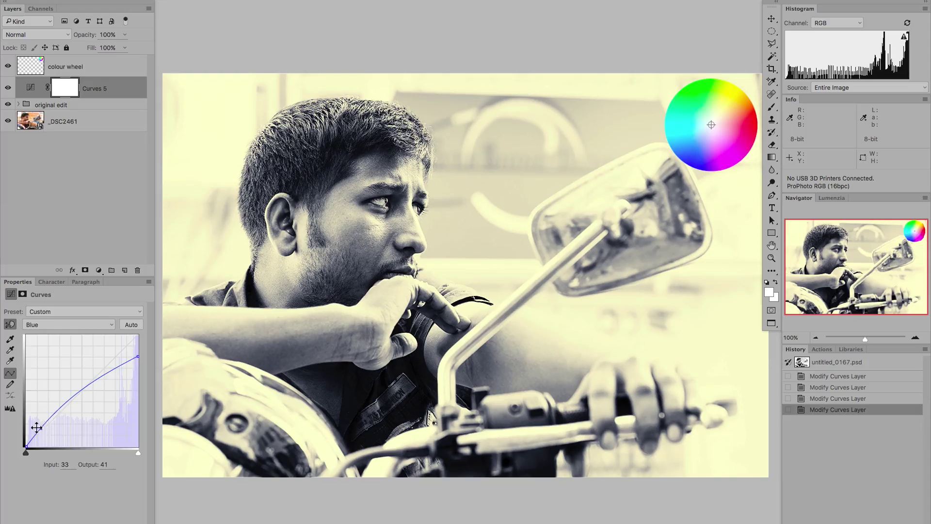
{"action": "left_click_drag", "start_coordinate": [38, 427], "coordinate": [34, 427]}
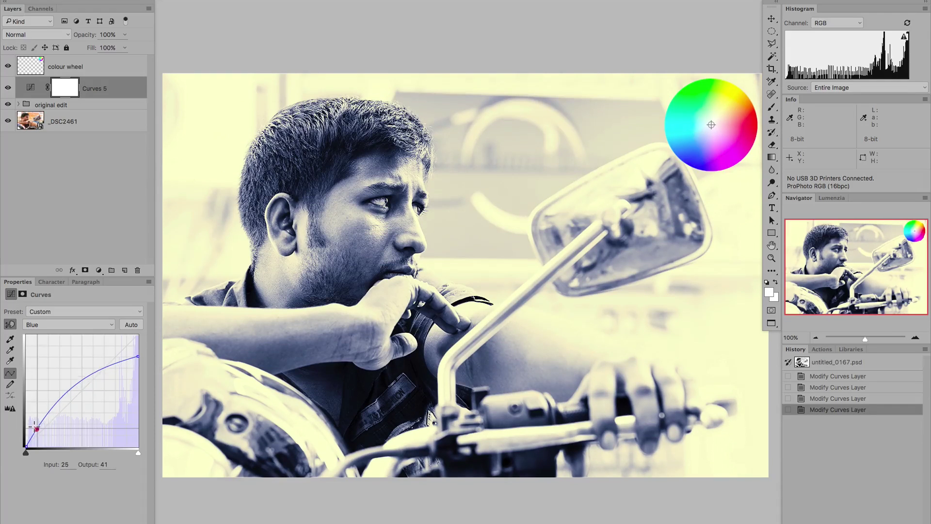
{"action": "left_click_drag", "start_coordinate": [35, 426], "coordinate": [35, 426]}
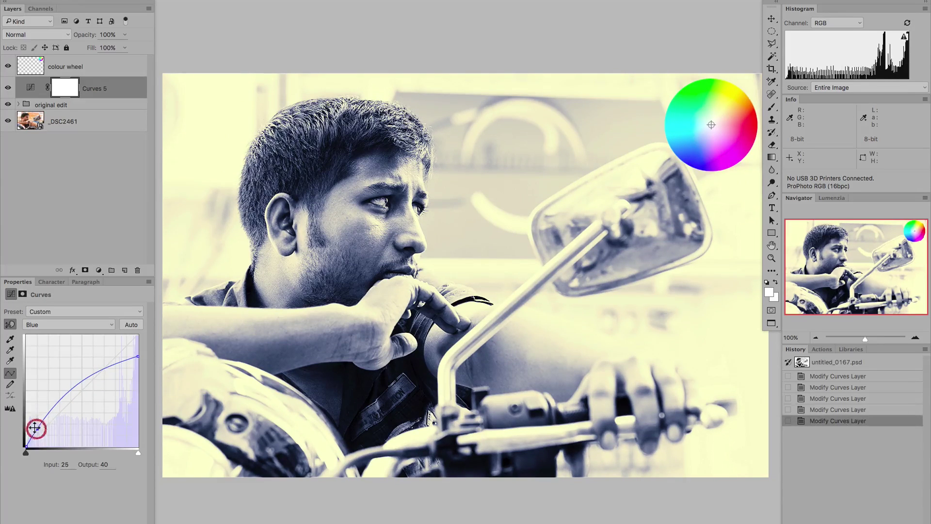
{"action": "left_click", "coordinate": [136, 355]}
{"action": "left_click_drag", "start_coordinate": [135, 353], "coordinate": [136, 357]}
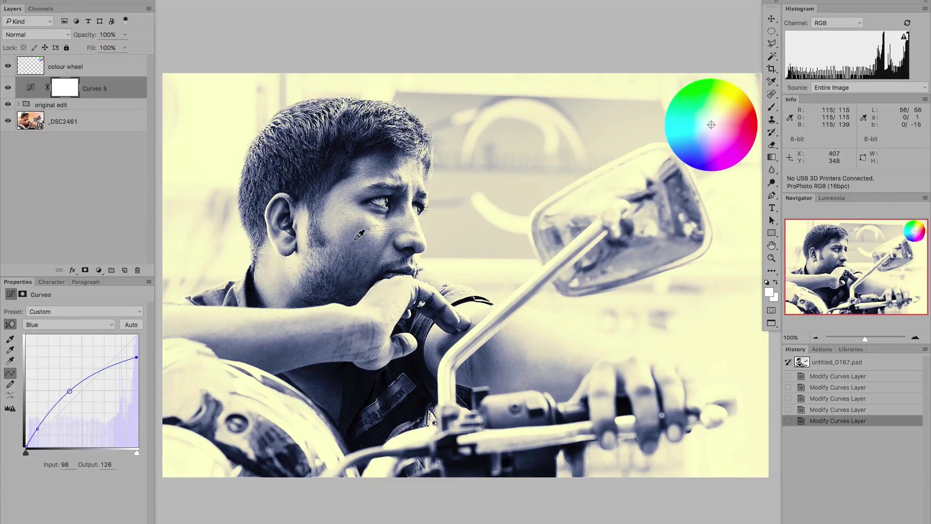
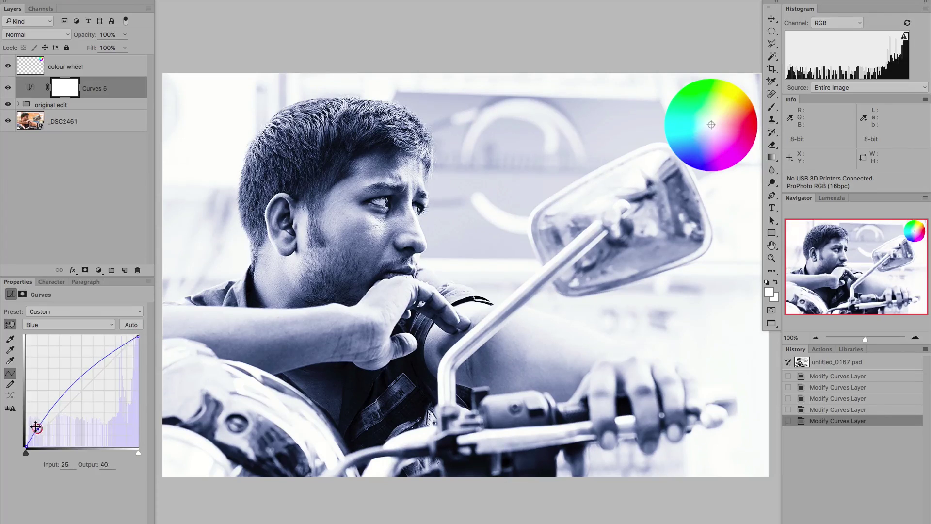
Step: Slightly lower the Blue curve's highlight endpoint, set its midtone point to input 132, output 116, and add a Green midtone point at input 124, output 130
{"action": "left_click_drag", "start_coordinate": [137, 336], "coordinate": [138, 342]}
{"action": "left_click_drag", "start_coordinate": [84, 392], "coordinate": [84, 395]}
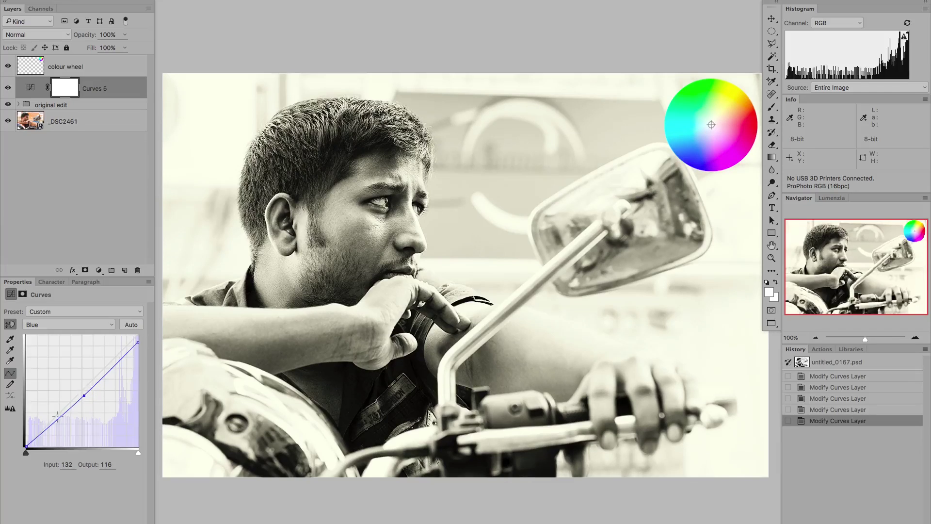
{"action": "left_click", "coordinate": [62, 325]}
{"action": "left_click", "coordinate": [62, 314]}
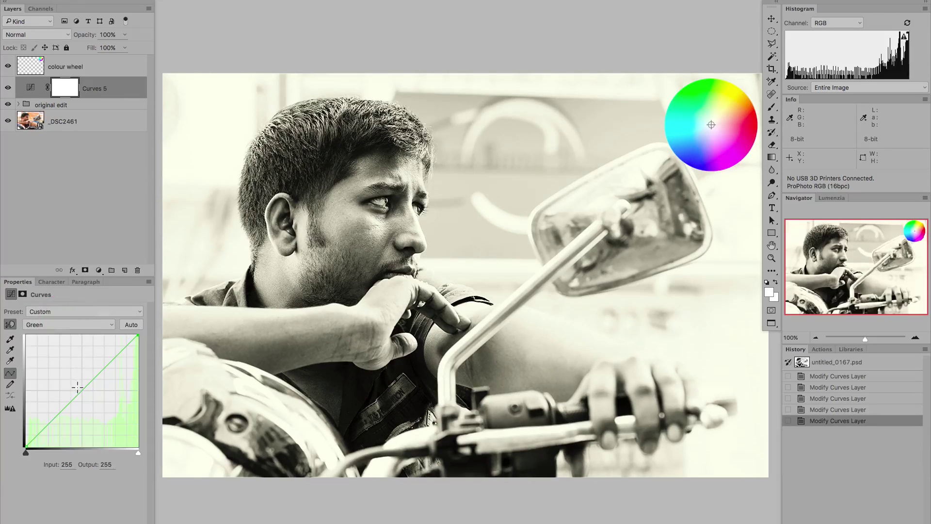
{"action": "left_click", "coordinate": [80, 388]}
Step: Add a Red curve midtone point at input 121, output 134, and return to the combined RGB curve
{"action": "left_click", "coordinate": [64, 323]}
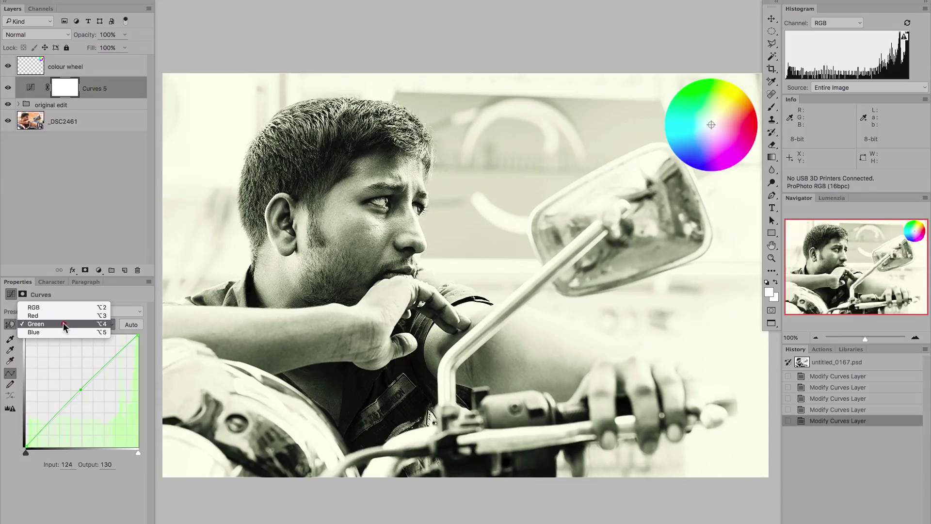
{"action": "left_click", "coordinate": [63, 316]}
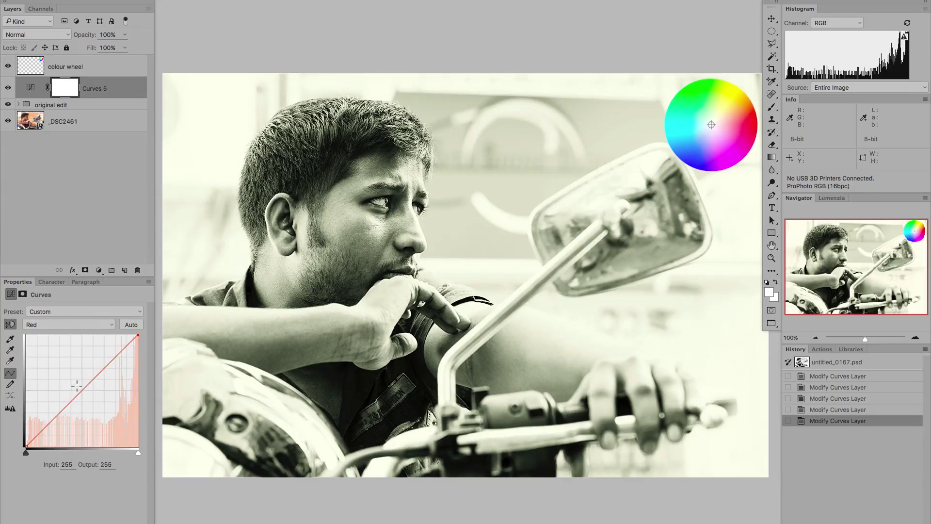
{"action": "left_click", "coordinate": [76, 386]}
{"action": "left_click", "coordinate": [68, 324]}
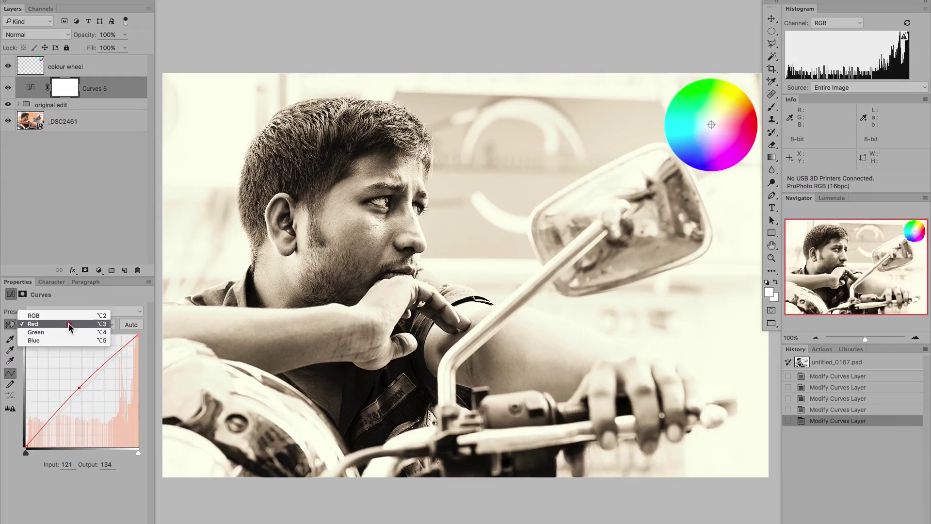
{"action": "left_click", "coordinate": [68, 318]}
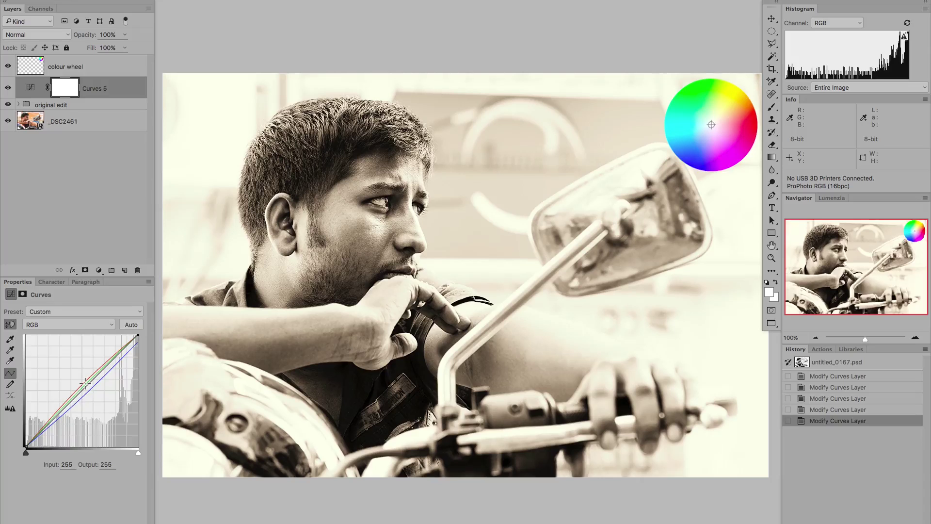
Step: Lower the Blue curve's white endpoint to output 230, add a shadow point at input 45, output 52, and return to the combined RGB curve
{"action": "left_click", "coordinate": [57, 325]}
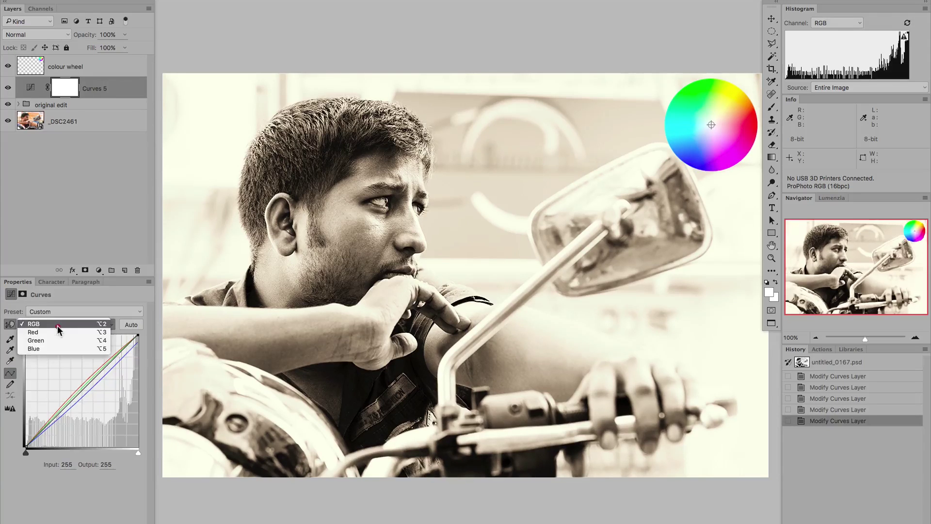
{"action": "left_click", "coordinate": [64, 348]}
{"action": "left_click", "coordinate": [80, 390]}
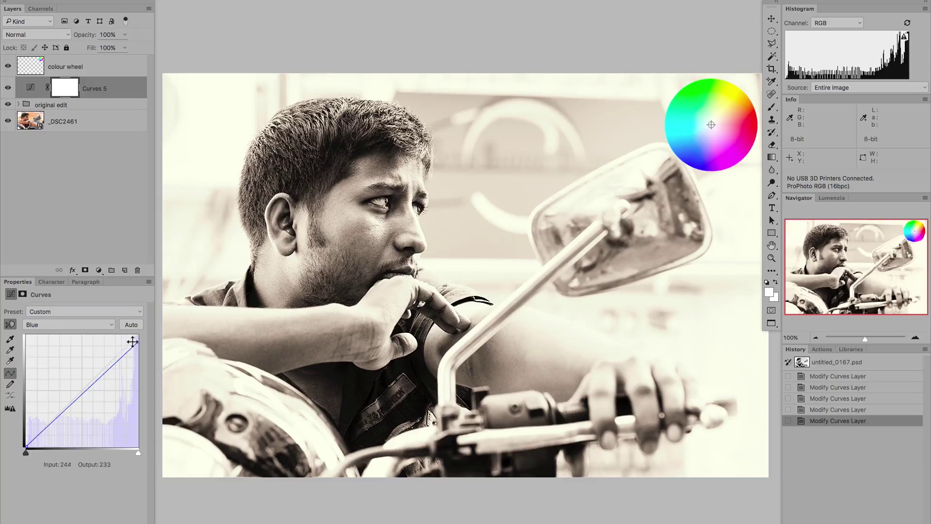
{"action": "left_click_drag", "start_coordinate": [137, 342], "coordinate": [137, 345]}
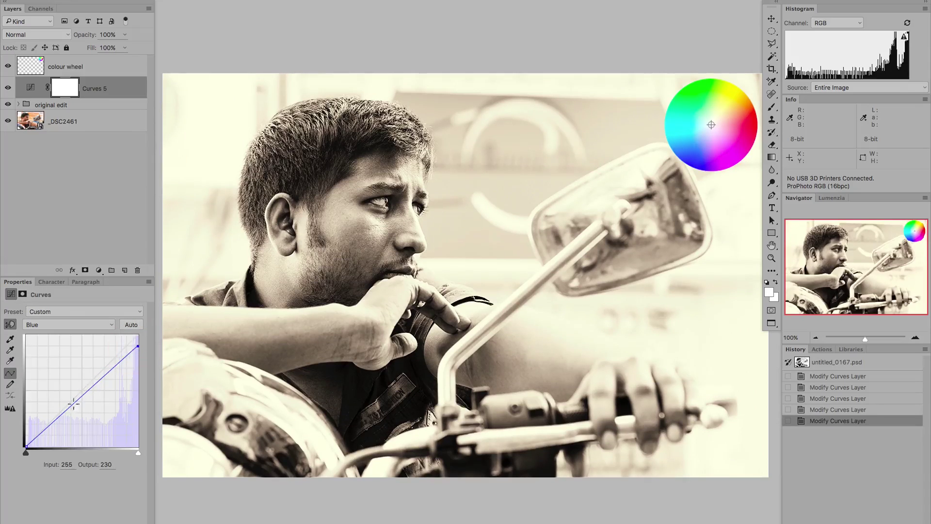
{"action": "left_click", "coordinate": [47, 423]}
{"action": "left_click_drag", "start_coordinate": [45, 421], "coordinate": [43, 421]}
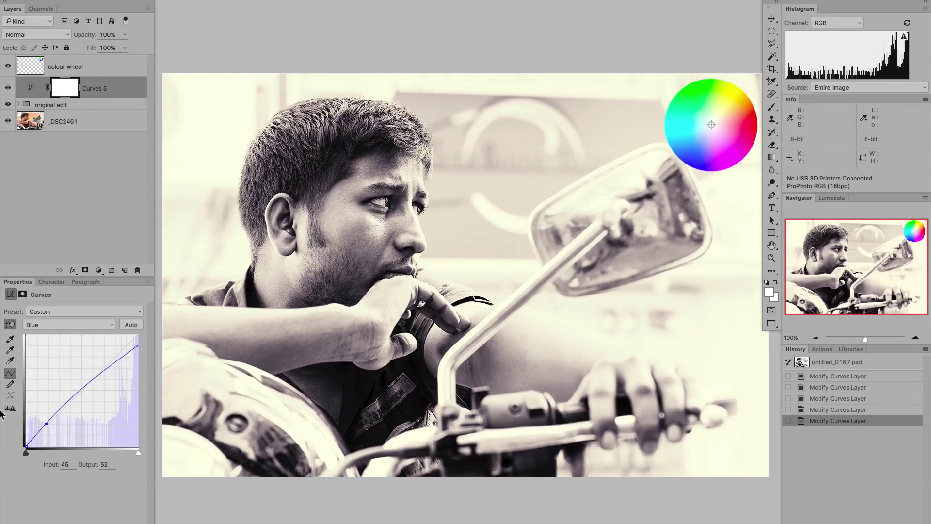
{"action": "left_click", "coordinate": [65, 325]}
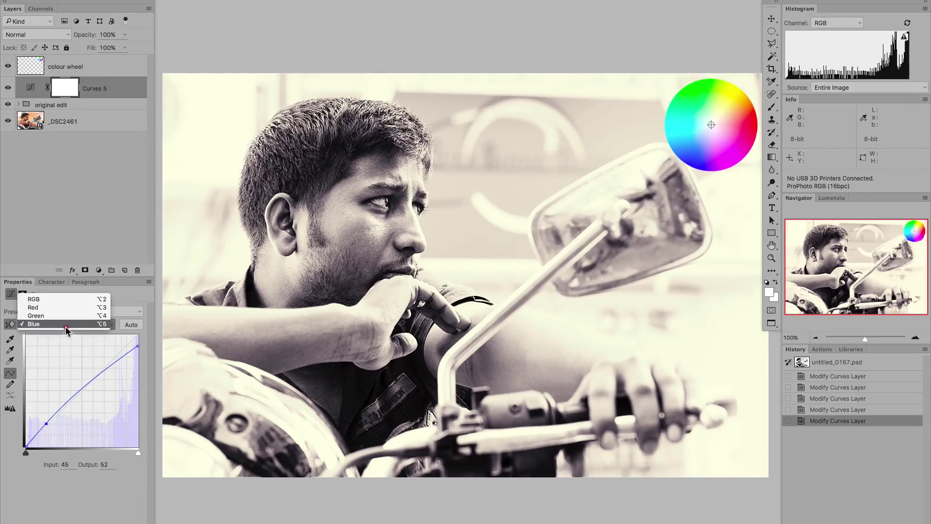
{"action": "left_click", "coordinate": [71, 299]}
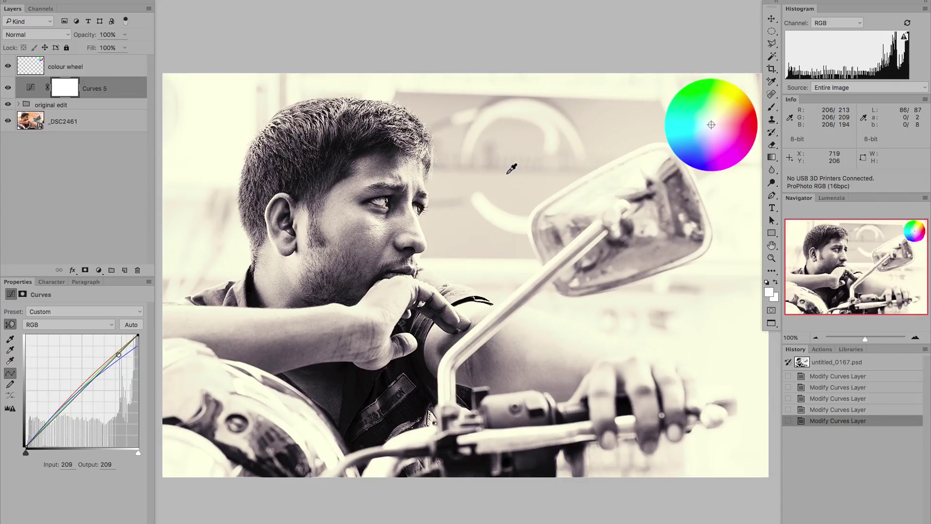
Step: Reset the default foreground and background colours, hide the colour wheel layer, and move the Green midtone point to input 118, output 140
{"action": "key", "text": "d"}
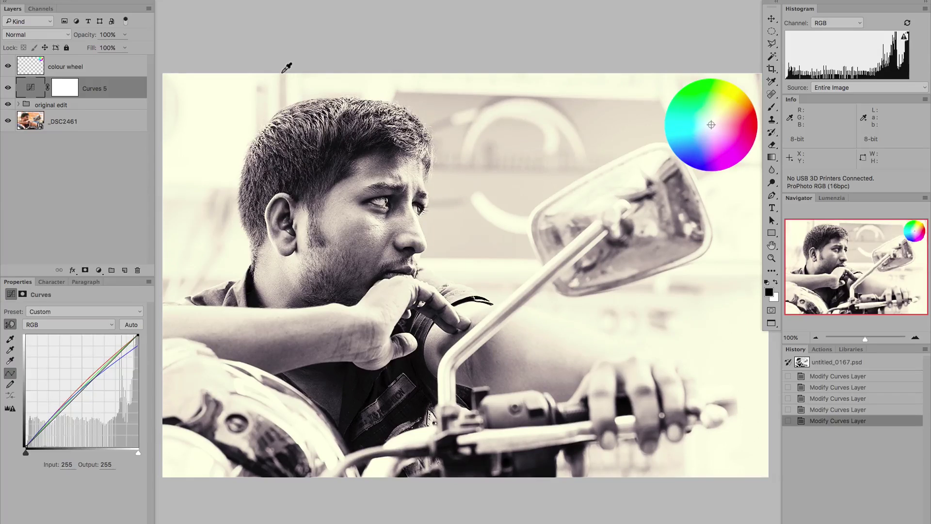
{"action": "left_click", "coordinate": [7, 66]}
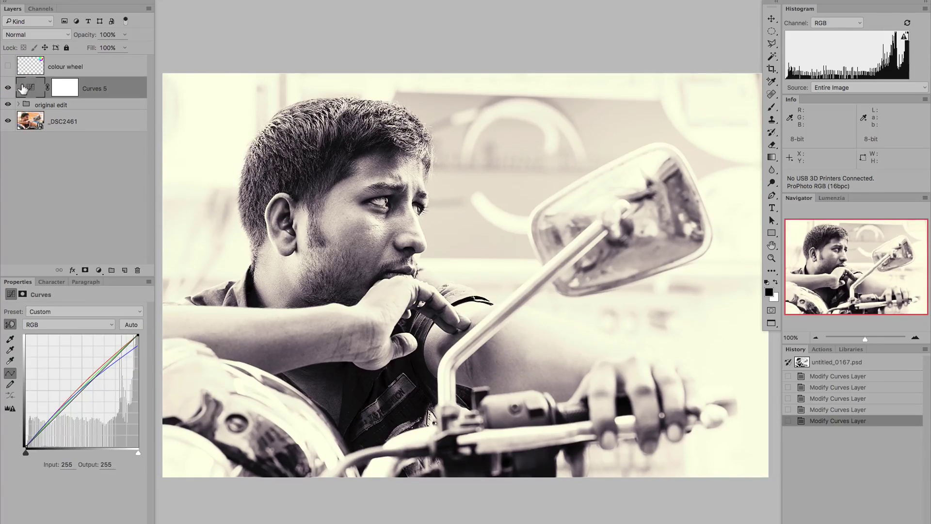
{"action": "left_click", "coordinate": [72, 324]}
{"action": "left_click", "coordinate": [74, 340]}
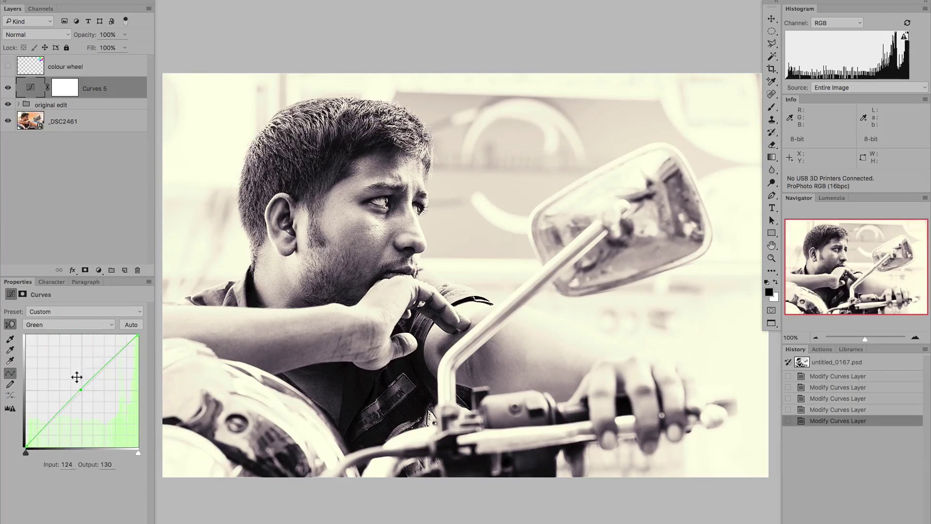
{"action": "left_click", "coordinate": [76, 384]}
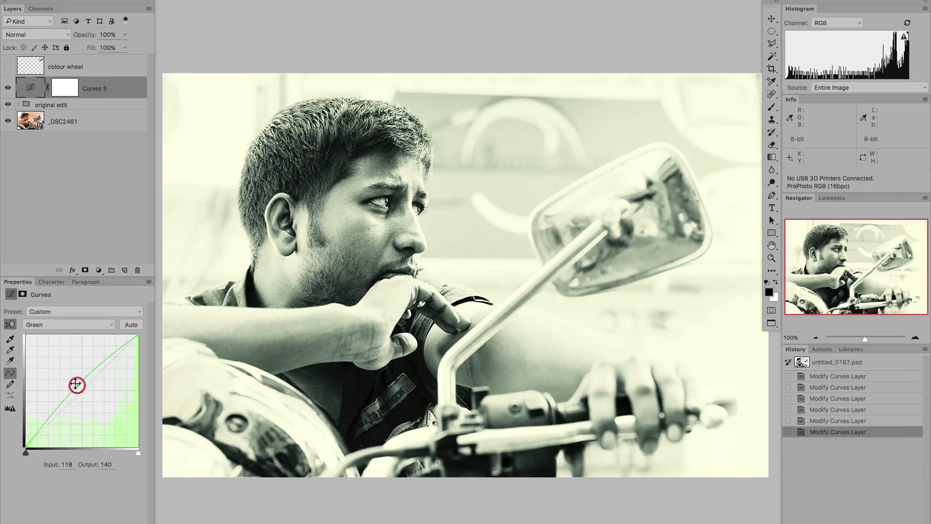
Step: Move the Red curve's midtone point to input 105, output 148, and compare the image with Curves 5 hidden and shown
{"action": "left_click", "coordinate": [59, 322]}
{"action": "left_click", "coordinate": [59, 318]}
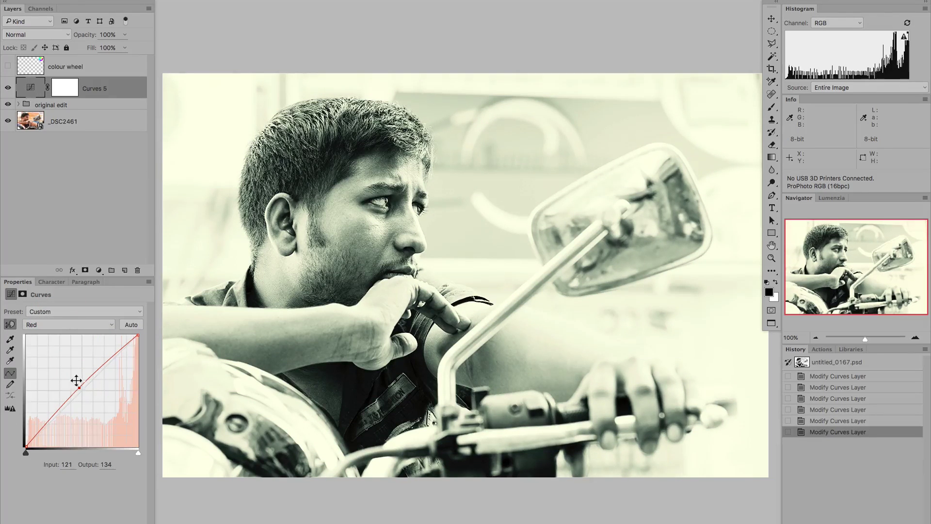
{"action": "left_click_drag", "start_coordinate": [78, 387], "coordinate": [71, 377]}
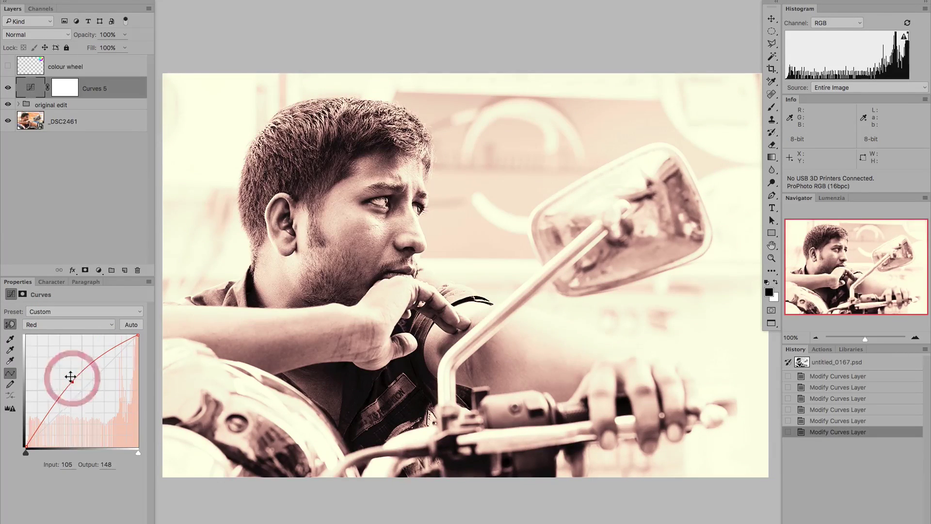
{"action": "left_click", "coordinate": [6, 89]}
{"action": "left_click", "coordinate": [6, 90]}
{"action": "left_click", "coordinate": [7, 89]}
{"action": "left_click", "coordinate": [7, 89]}
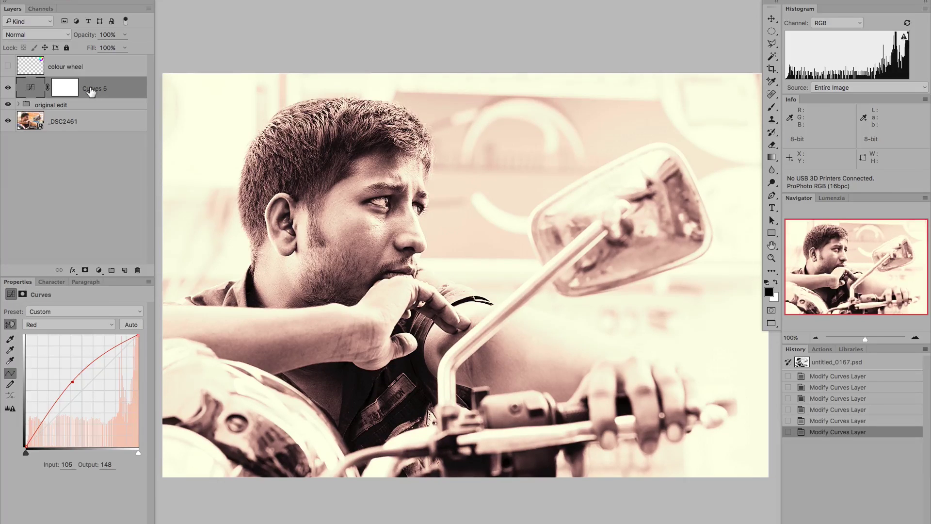
Step: Try the Color blend mode on the Curves 5 layer and display the combined RGB curve
{"action": "left_click", "coordinate": [57, 34]}
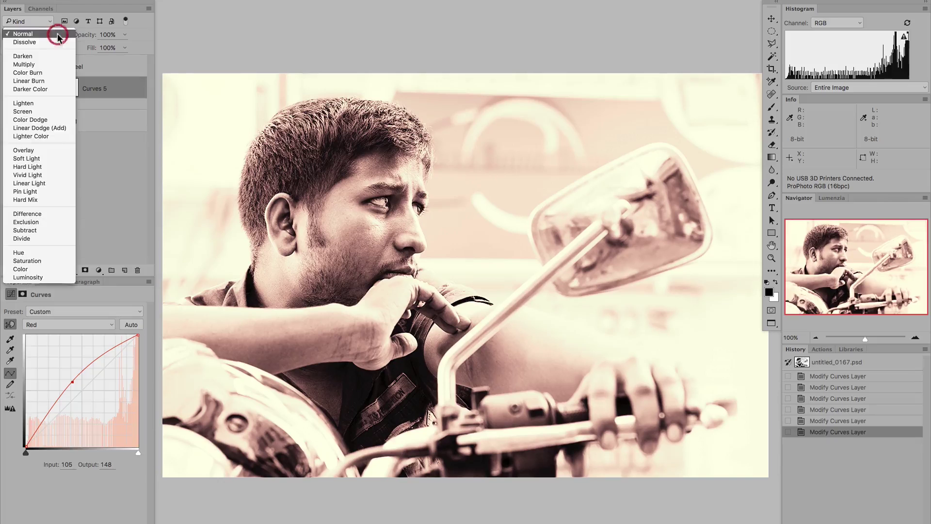
{"action": "left_click", "coordinate": [59, 269]}
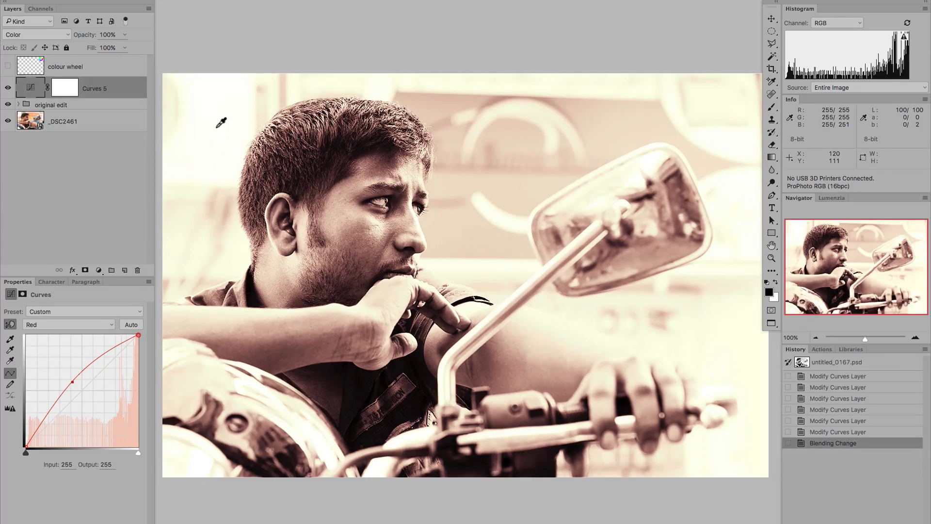
{"action": "left_click", "coordinate": [74, 323]}
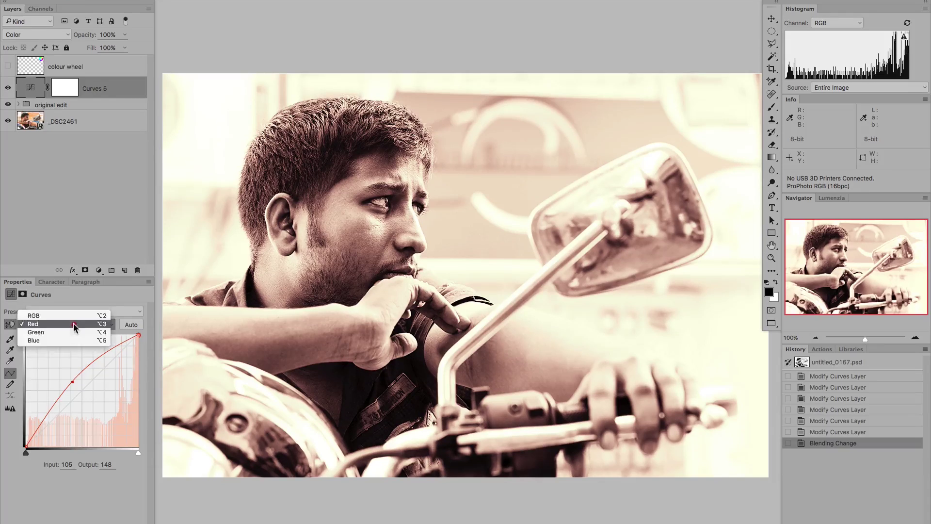
{"action": "left_click", "coordinate": [74, 317]}
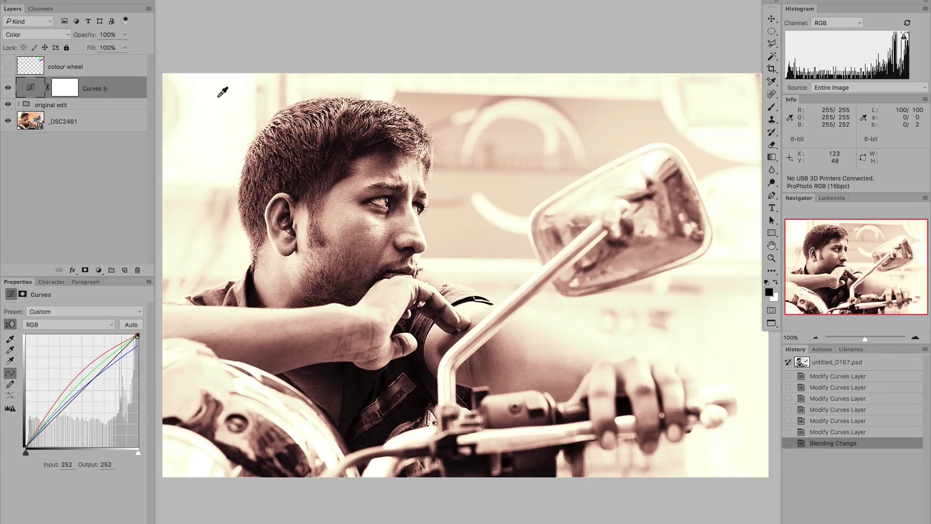
Step: Set the Curves 5 layer's blend mode back to Normal
{"action": "left_click", "coordinate": [59, 34]}
{"action": "scroll", "coordinate": [59, 34], "scroll_direction": "up", "scroll_amount": 5}
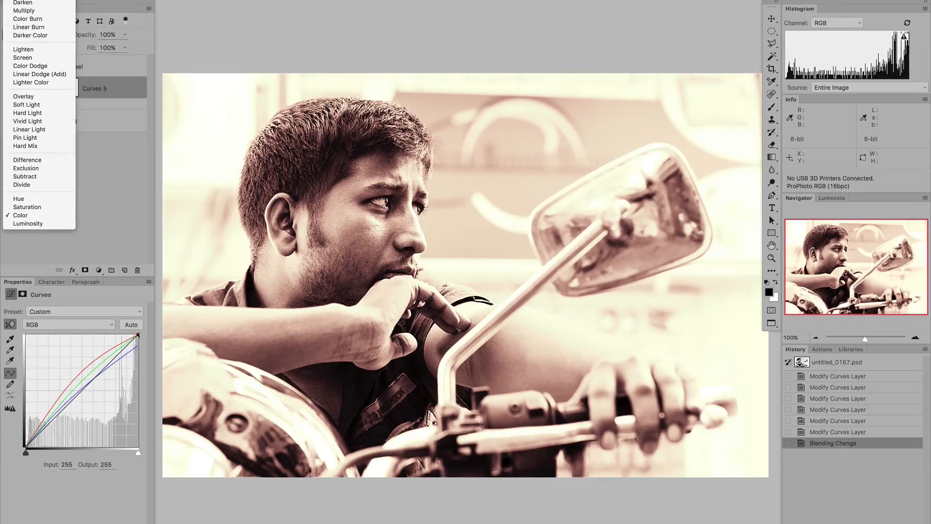
{"action": "left_click", "coordinate": [24, 8]}
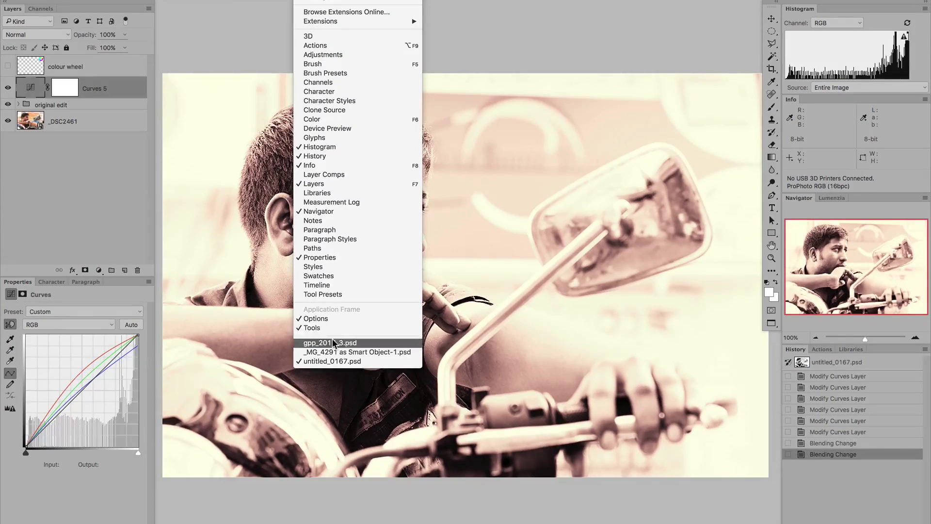
Step: Switch to the gpp_2015_3.psd document and preview the Green tint and Too warm layers one at a time
{"action": "left_click", "coordinate": [333, 341]}
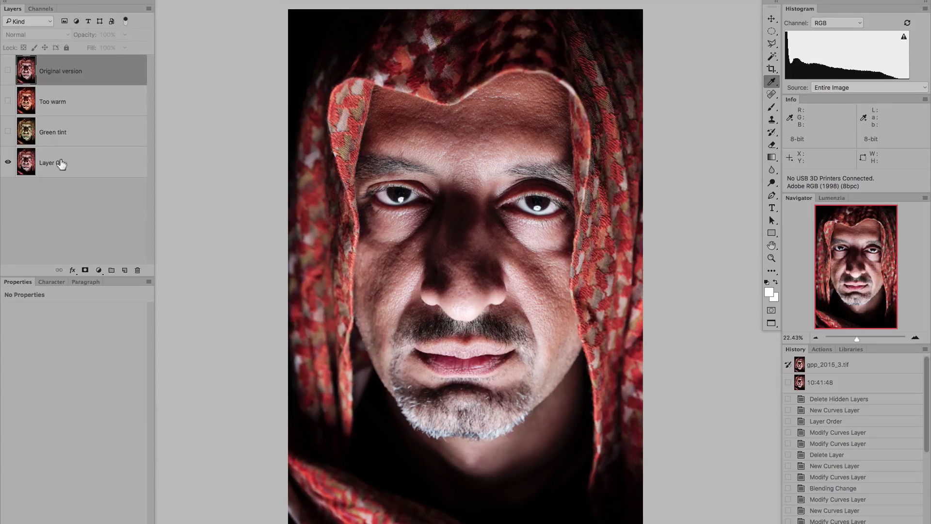
{"action": "left_click", "coordinate": [7, 132]}
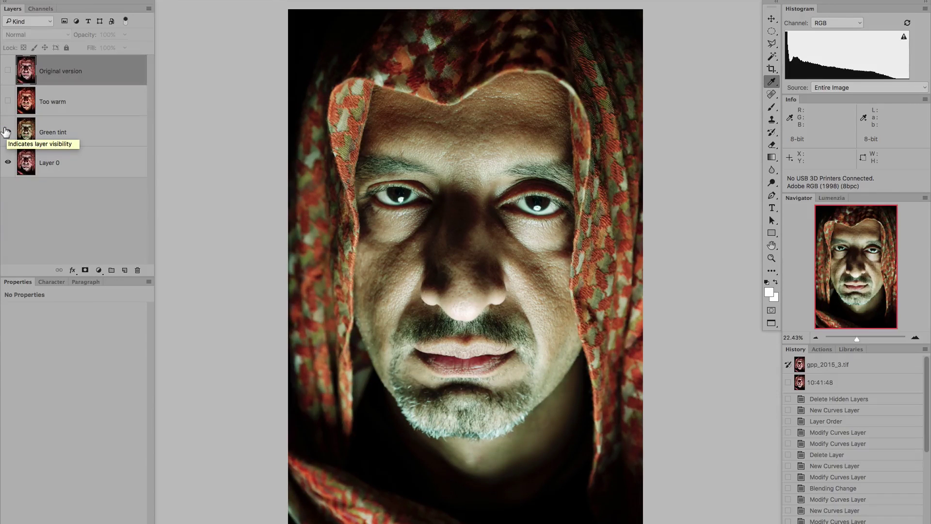
{"action": "left_click", "coordinate": [7, 132]}
{"action": "left_click", "coordinate": [7, 101]}
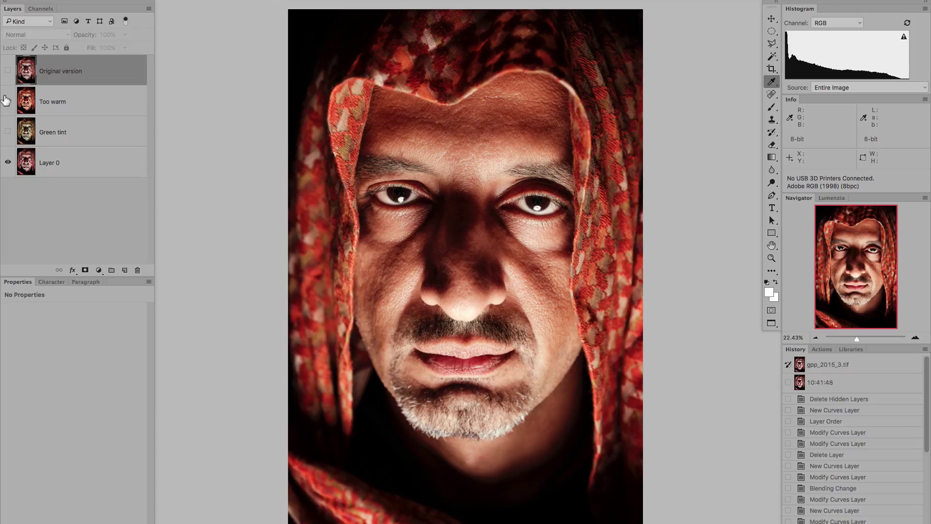
{"action": "left_click", "coordinate": [7, 100]}
Step: Show the Green tint layer and add a Curves adjustment layer directly above it
{"action": "left_click", "coordinate": [7, 132]}
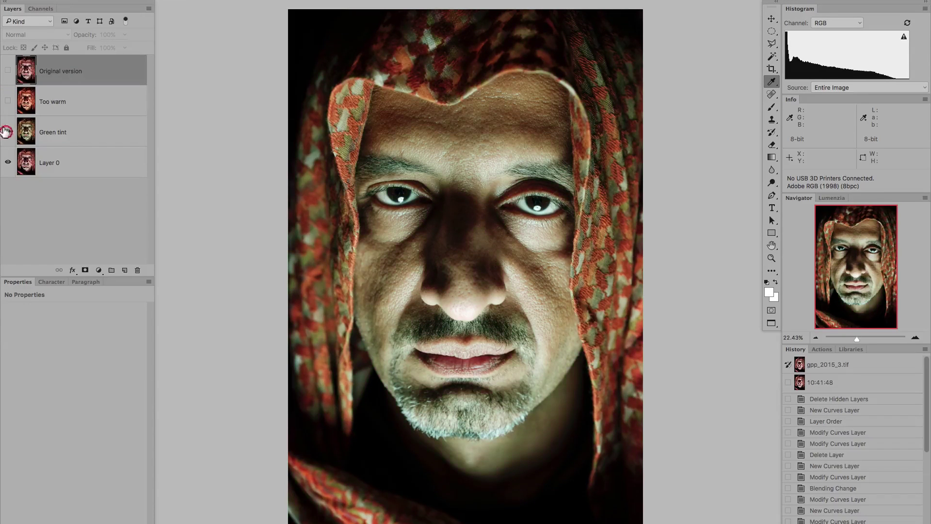
{"action": "left_click", "coordinate": [46, 132]}
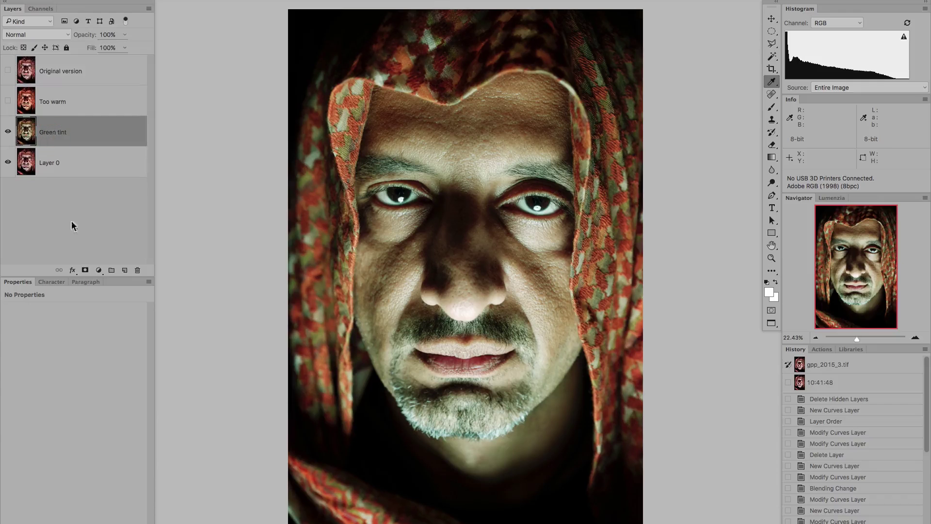
{"action": "left_click", "coordinate": [98, 269]}
{"action": "left_click", "coordinate": [99, 326]}
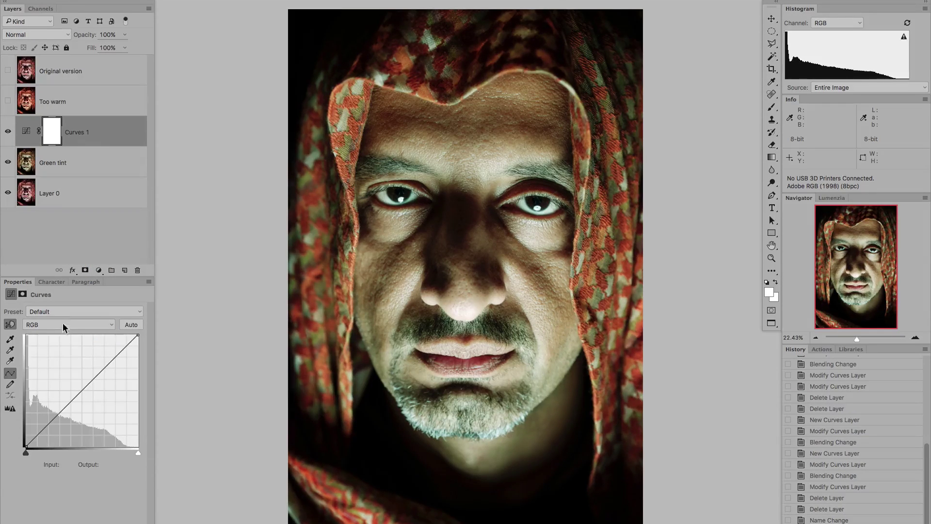
Step: Add a Green curve midtone point at input 136, output 116, and compare the result with the Original version layer
{"action": "left_click", "coordinate": [63, 324]}
{"action": "left_click", "coordinate": [65, 342]}
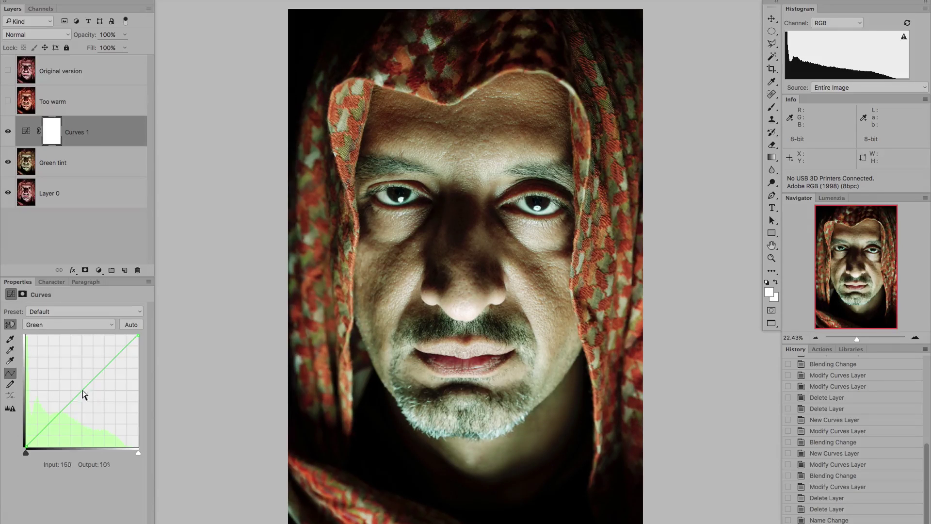
{"action": "left_click", "coordinate": [83, 392]}
{"action": "left_click_drag", "start_coordinate": [82, 390], "coordinate": [83, 393]}
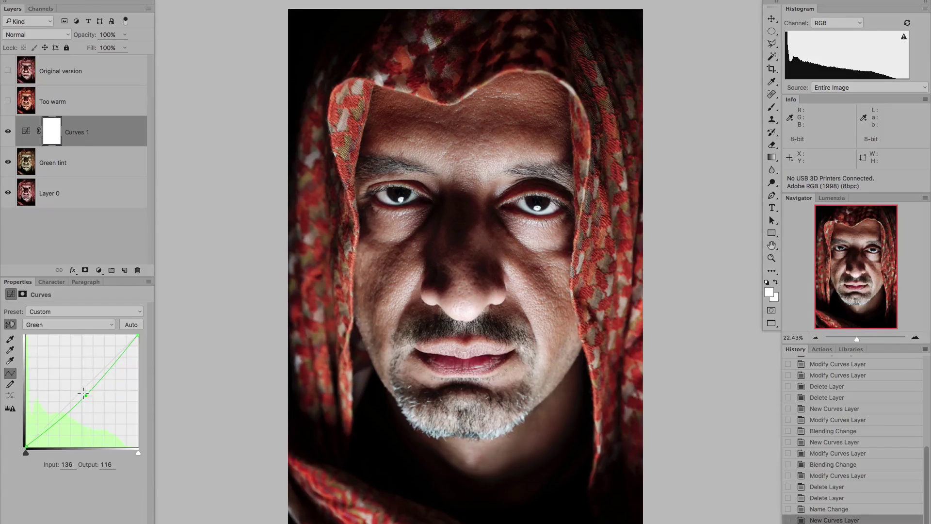
{"action": "left_click", "coordinate": [6, 72]}
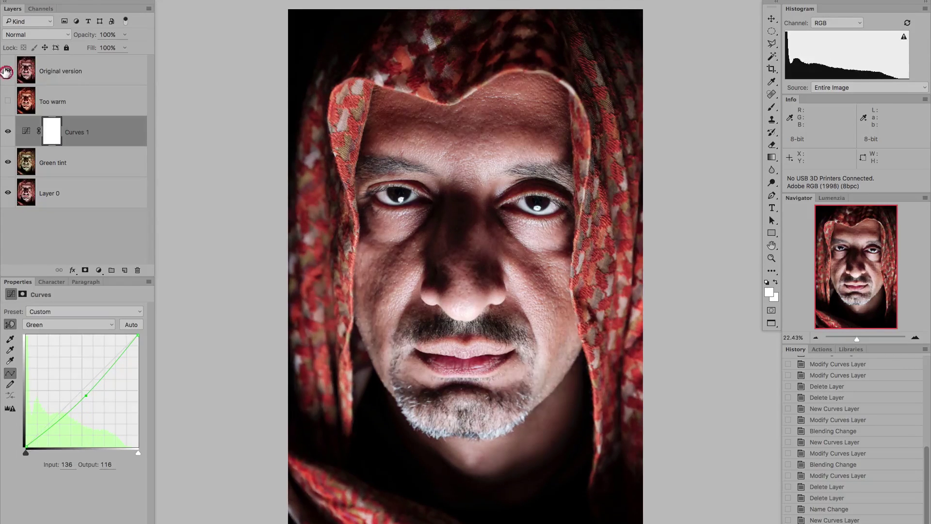
{"action": "left_click", "coordinate": [7, 71]}
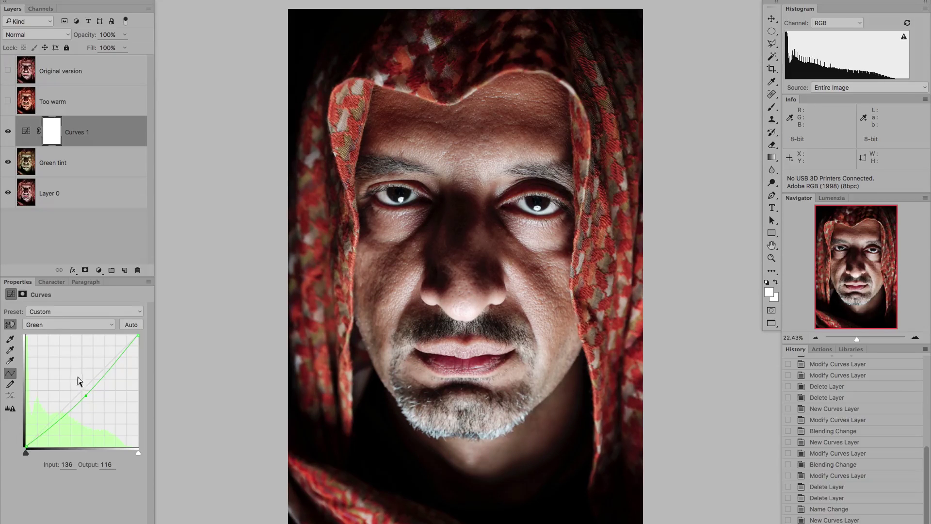
Step: Fine-tune the Green midtone point to input 139, output 114, and check it against the Original version layer again
{"action": "left_click_drag", "start_coordinate": [85, 393], "coordinate": [85, 394]}
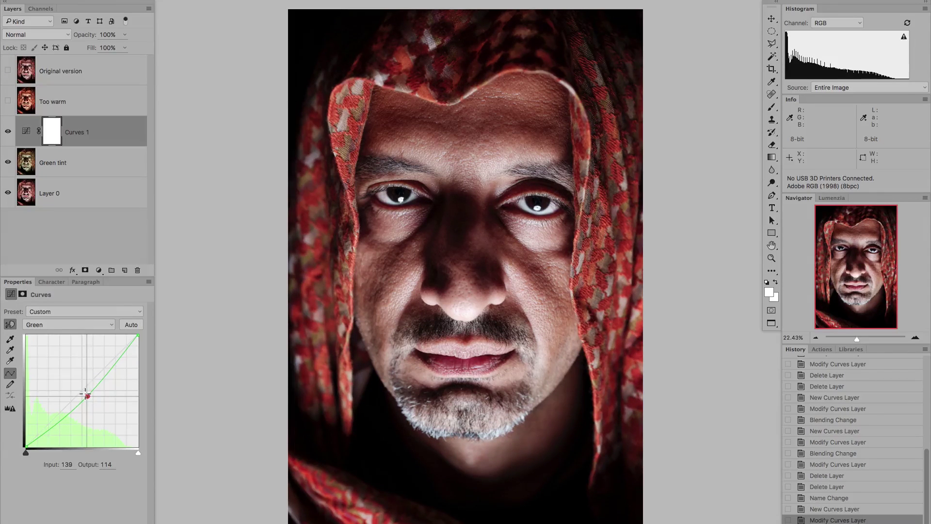
{"action": "left_click", "coordinate": [7, 72]}
{"action": "left_click", "coordinate": [7, 72]}
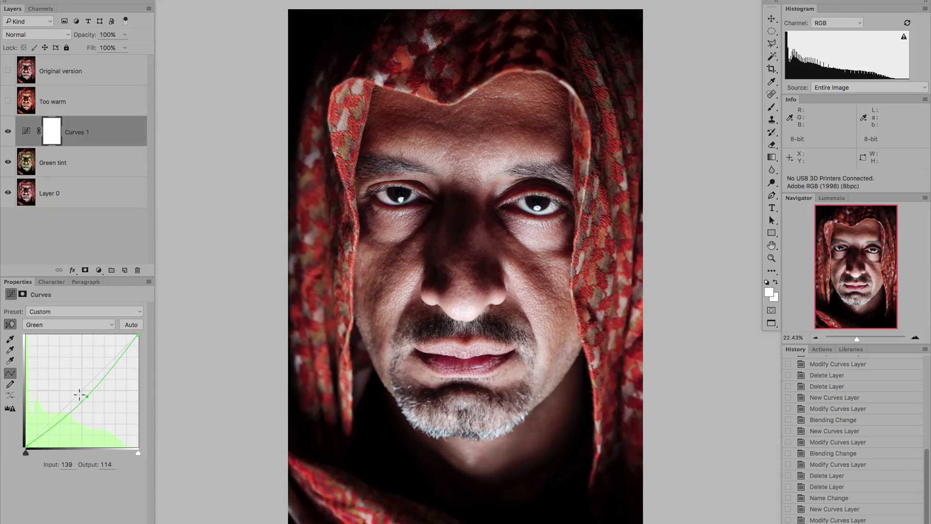
Step: Set the Curves 1 layer's blend mode to Color and show the Original version layer for comparison
{"action": "left_click", "coordinate": [35, 34]}
{"action": "left_click", "coordinate": [35, 269]}
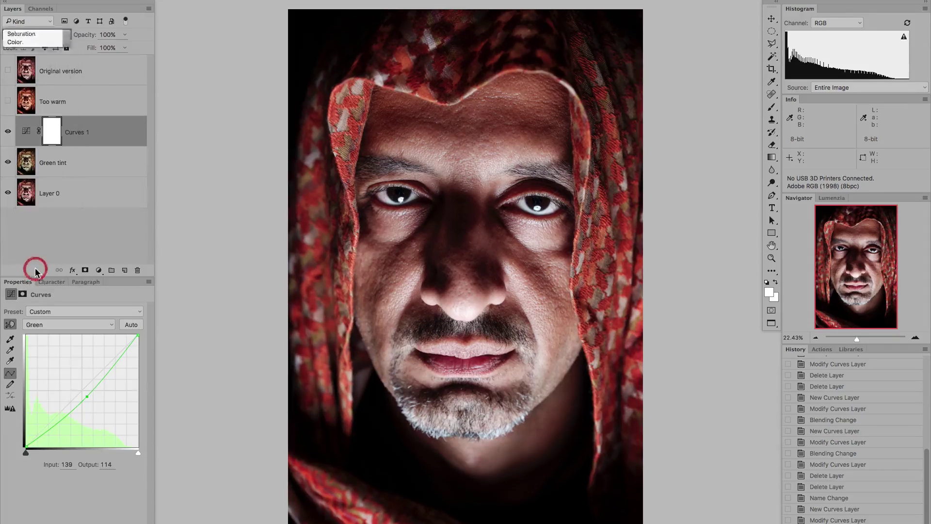
{"action": "left_click", "coordinate": [7, 71]}
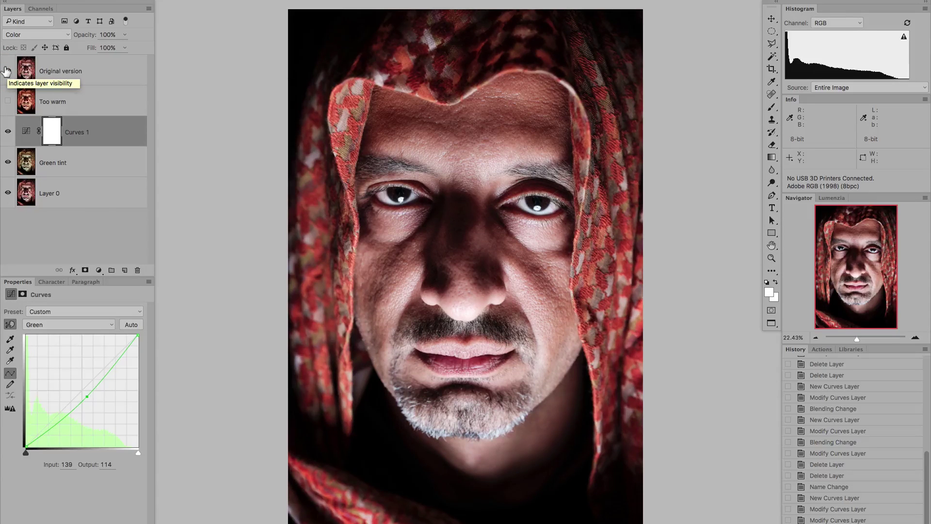
Step: Hide the Curves 1 layer and toggle the Green tint layer off and on to compare the uncorrected tint
{"action": "left_click", "coordinate": [5, 132]}
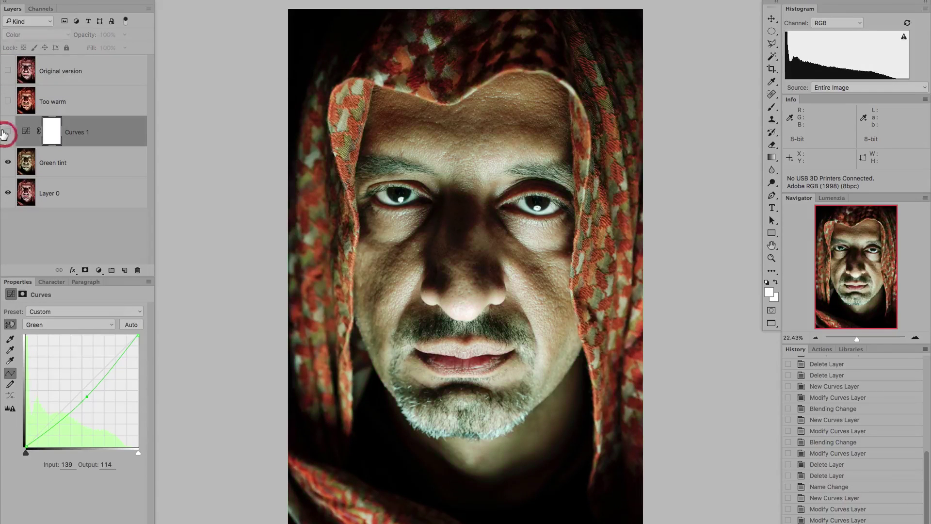
{"action": "left_click", "coordinate": [8, 162]}
{"action": "left_click", "coordinate": [7, 162]}
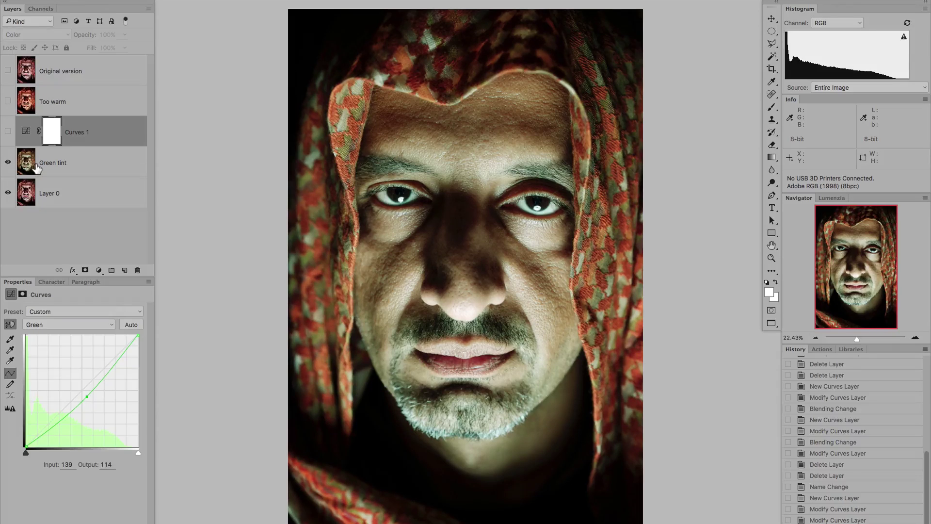
Step: Show the Curves 1 and Too warm layers and add a Curves adjustment layer above the Too warm layer
{"action": "left_click", "coordinate": [7, 131]}
{"action": "left_click", "coordinate": [8, 100]}
{"action": "left_click", "coordinate": [54, 103]}
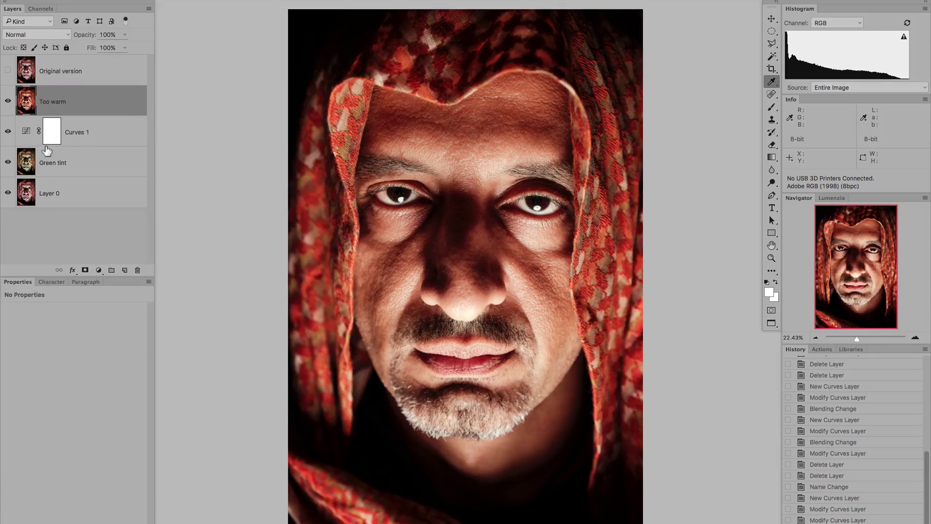
{"action": "left_click", "coordinate": [98, 269]}
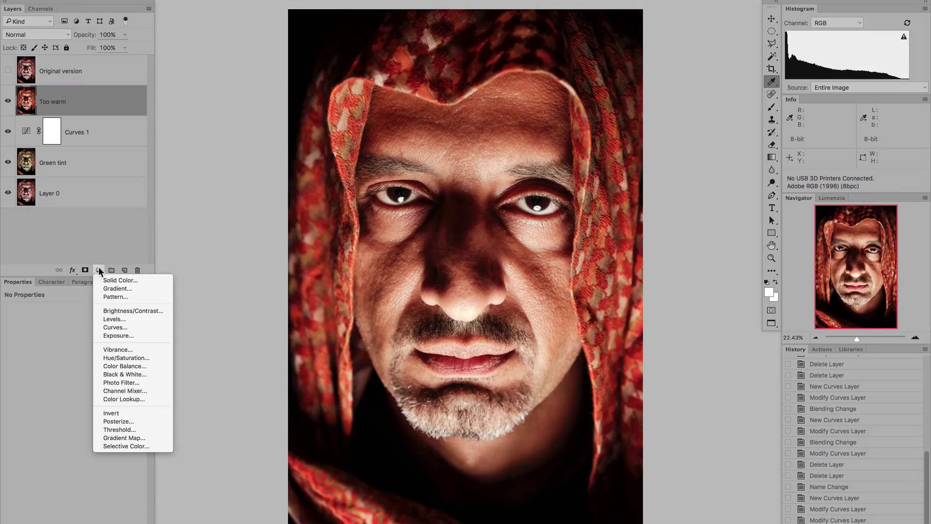
{"action": "left_click", "coordinate": [103, 324]}
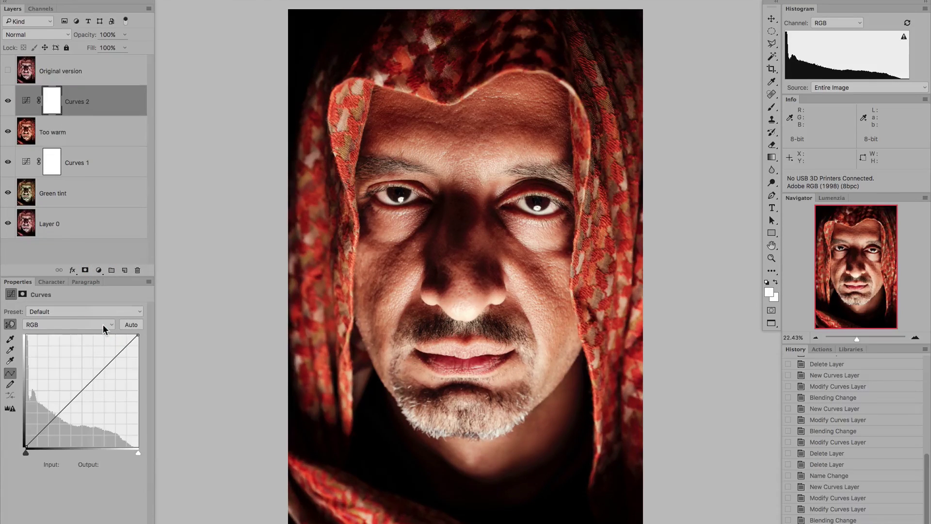
Step: Add a Blue curve midtone point at input 116, output 142 on the Curves 2 layer
{"action": "left_click", "coordinate": [63, 323]}
{"action": "left_click", "coordinate": [68, 357]}
{"action": "left_click", "coordinate": [77, 383]}
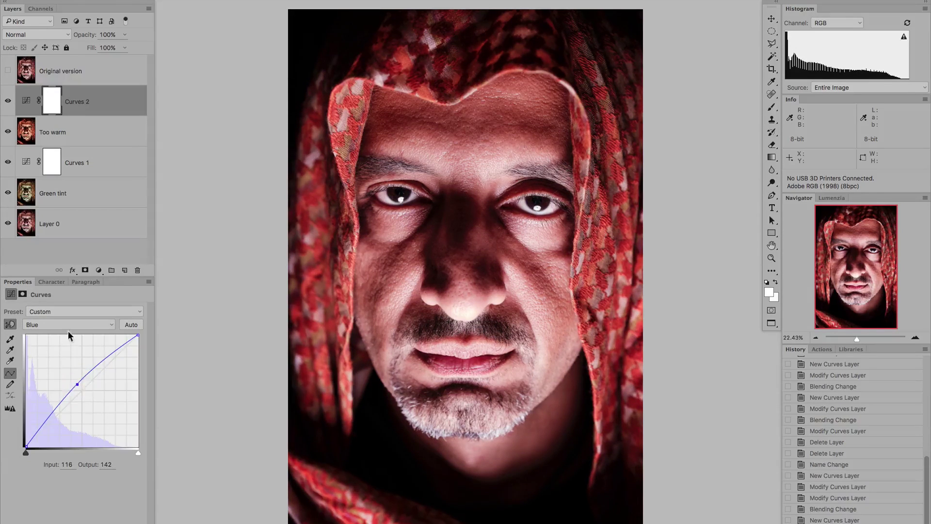
Step: Add a Red curve midtone point at input 140, output 116, and compare the result with the Original version layer
{"action": "left_click", "coordinate": [68, 326]}
{"action": "left_click", "coordinate": [68, 307]}
{"action": "left_click", "coordinate": [85, 394]}
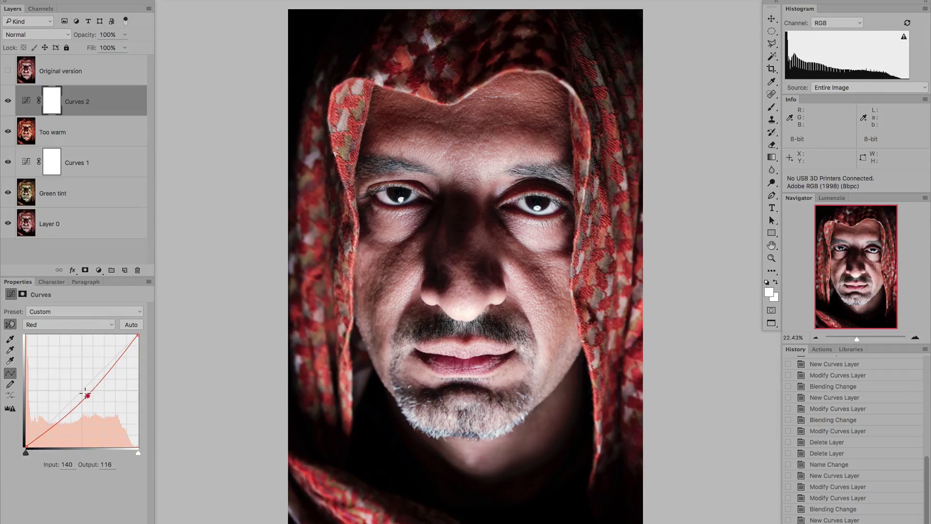
{"action": "left_click", "coordinate": [7, 70]}
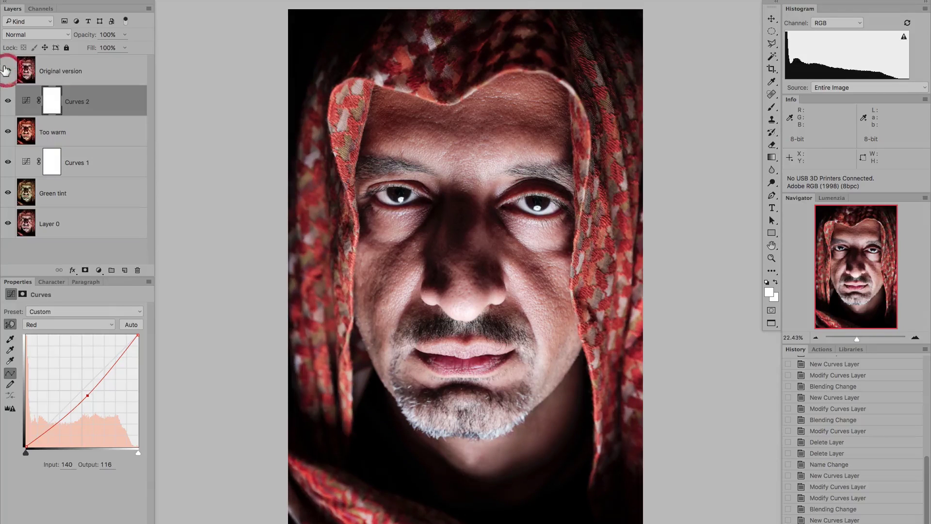
Step: Set the Curves 2 layer's blend mode to Color and toggle the Original version layer repeatedly for comparison
{"action": "left_click", "coordinate": [43, 35]}
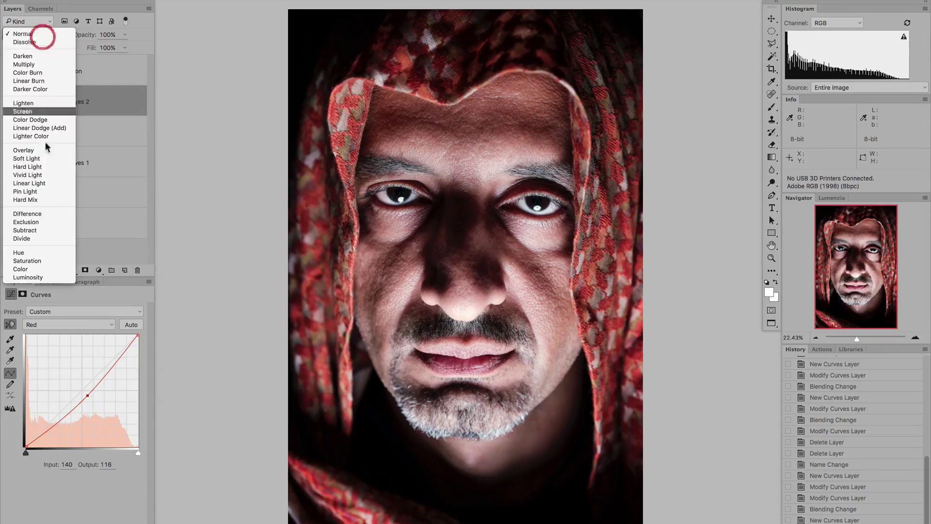
{"action": "left_click", "coordinate": [54, 268]}
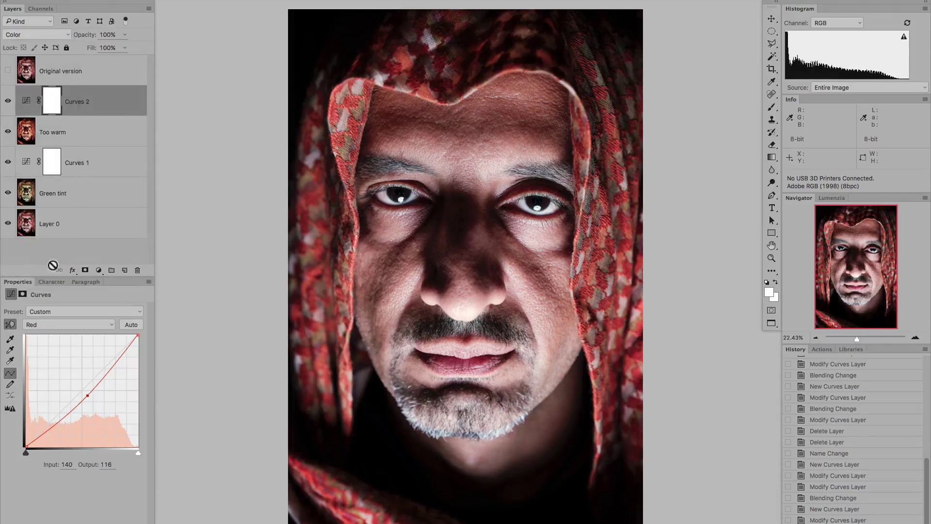
{"action": "left_click", "coordinate": [7, 71]}
{"action": "left_click", "coordinate": [7, 72]}
{"action": "left_click", "coordinate": [7, 72]}
{"action": "left_click", "coordinate": [8, 72]}
{"action": "left_click", "coordinate": [8, 72]}
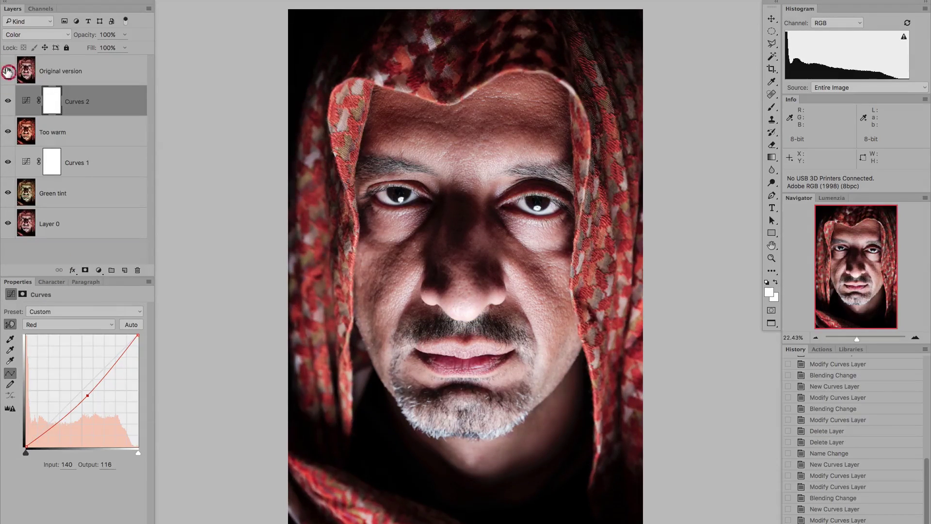
{"action": "left_click", "coordinate": [7, 71]}
{"action": "left_click", "coordinate": [7, 72]}
{"action": "left_click", "coordinate": [7, 71]}
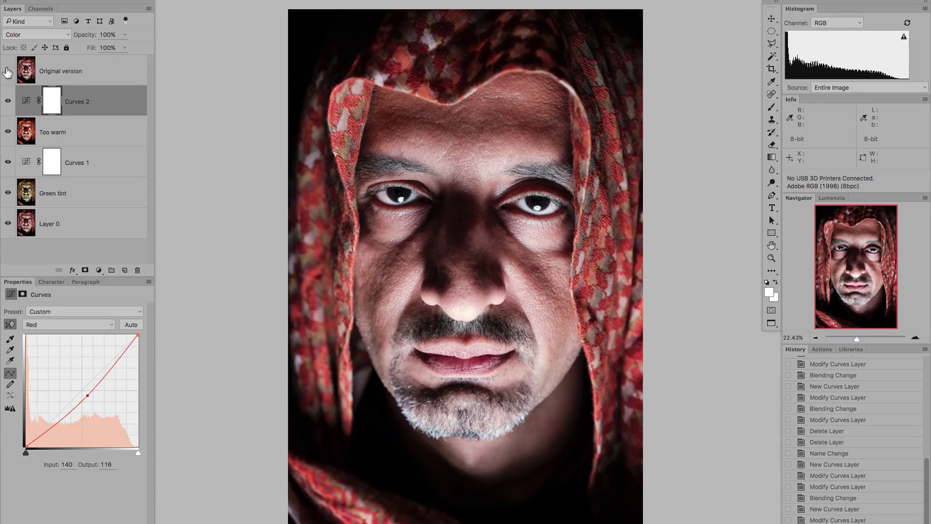
Step: Fine-tune the Red midtone point to input 139, output 116 and the Blue one to input 116, output 140, checking against the Original version layer
{"action": "left_click", "coordinate": [84, 394]}
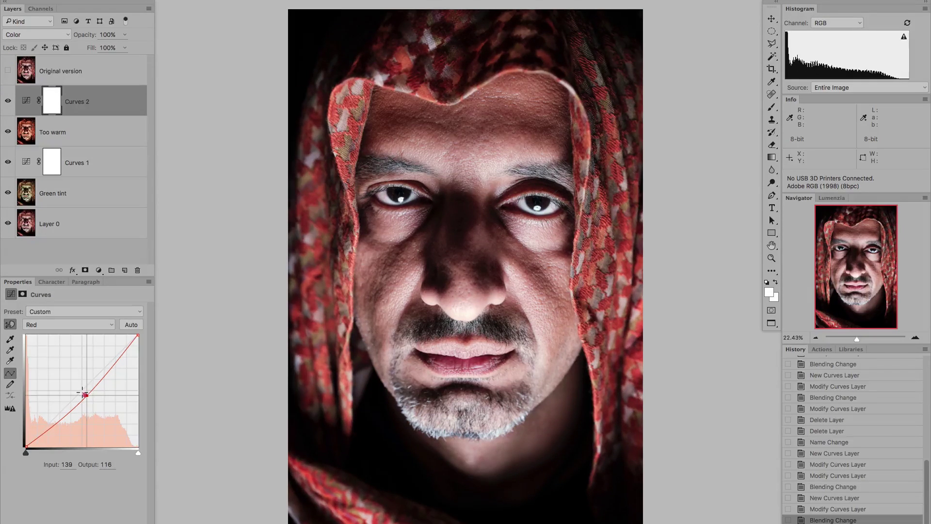
{"action": "left_click", "coordinate": [68, 325]}
{"action": "left_click", "coordinate": [67, 340]}
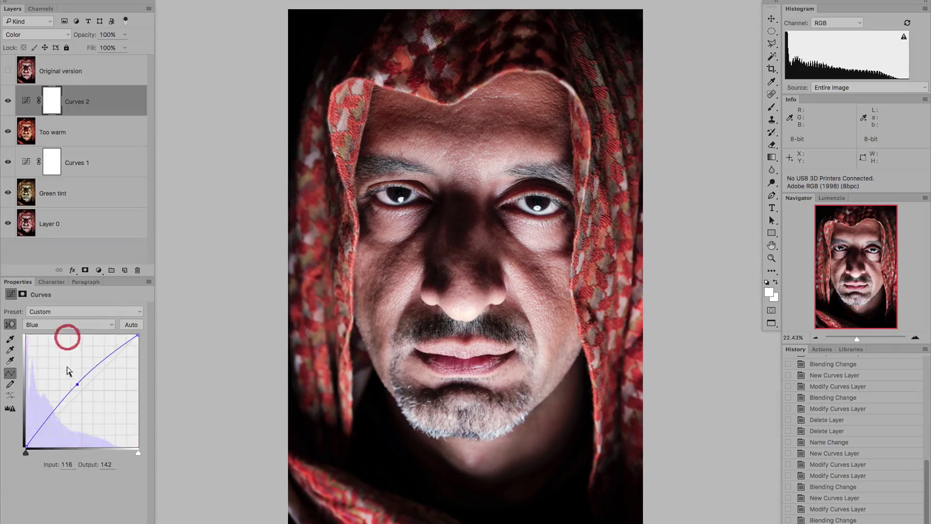
{"action": "left_click_drag", "start_coordinate": [75, 382], "coordinate": [76, 386]}
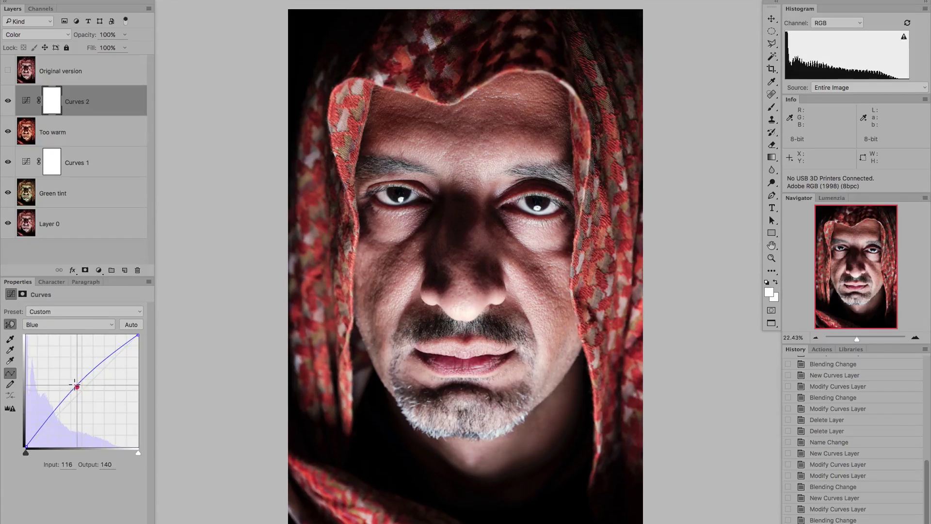
{"action": "left_click", "coordinate": [8, 70]}
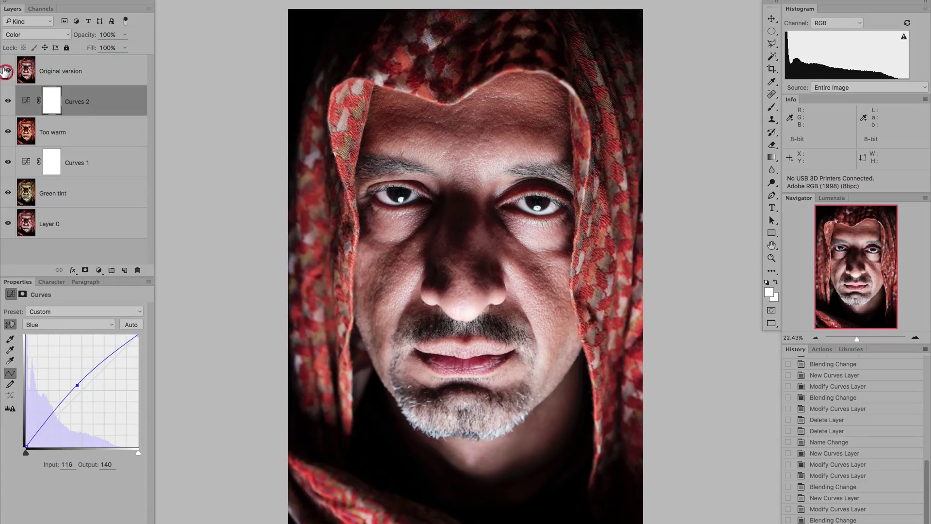
{"action": "left_click", "coordinate": [7, 72]}
{"action": "left_click", "coordinate": [7, 71]}
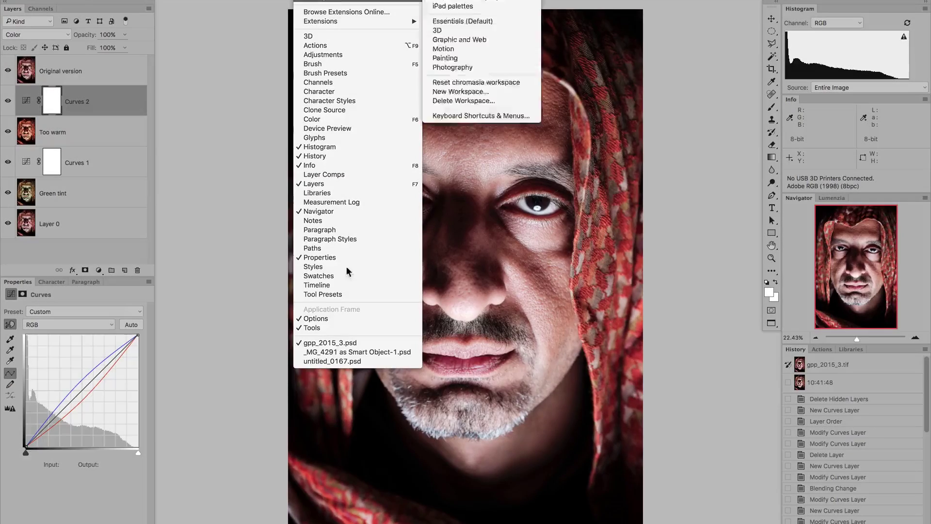
Step: Switch to the _MG_4291 as Smart Object-1.psd document and examine the Blue and Green curves of the Curves (colour) layer
{"action": "left_click", "coordinate": [348, 353]}
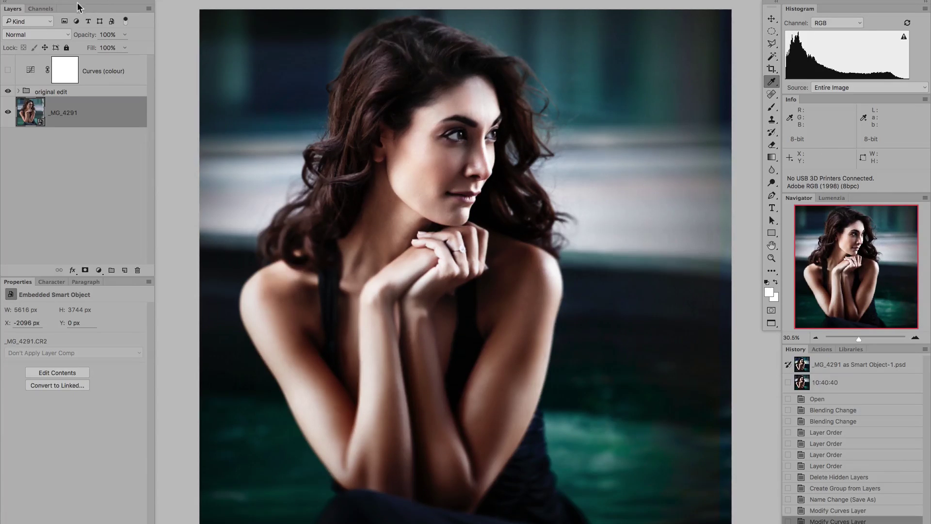
{"action": "left_click", "coordinate": [25, 71]}
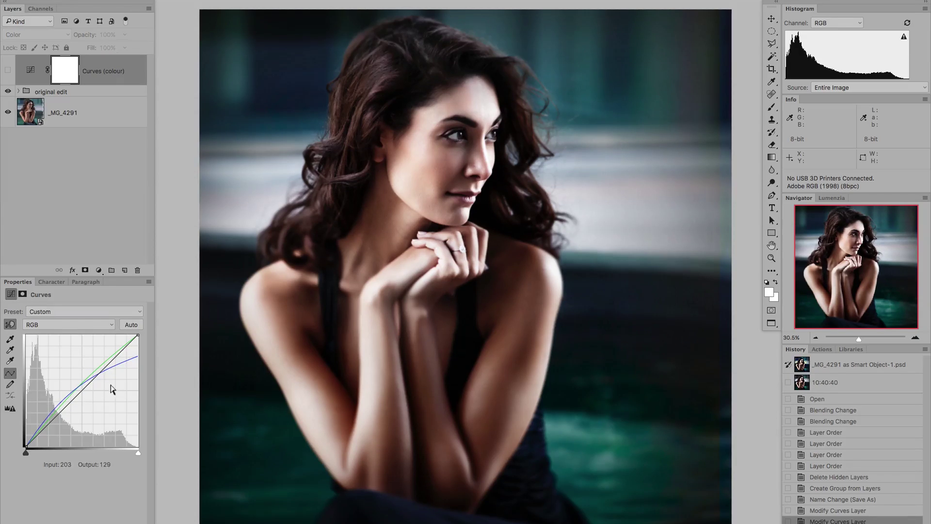
{"action": "left_click", "coordinate": [65, 324]}
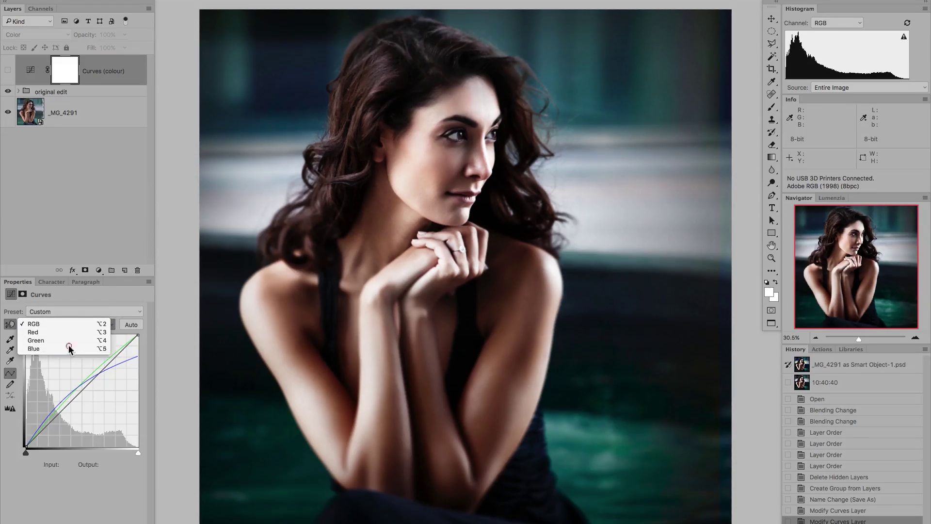
{"action": "left_click", "coordinate": [69, 349]}
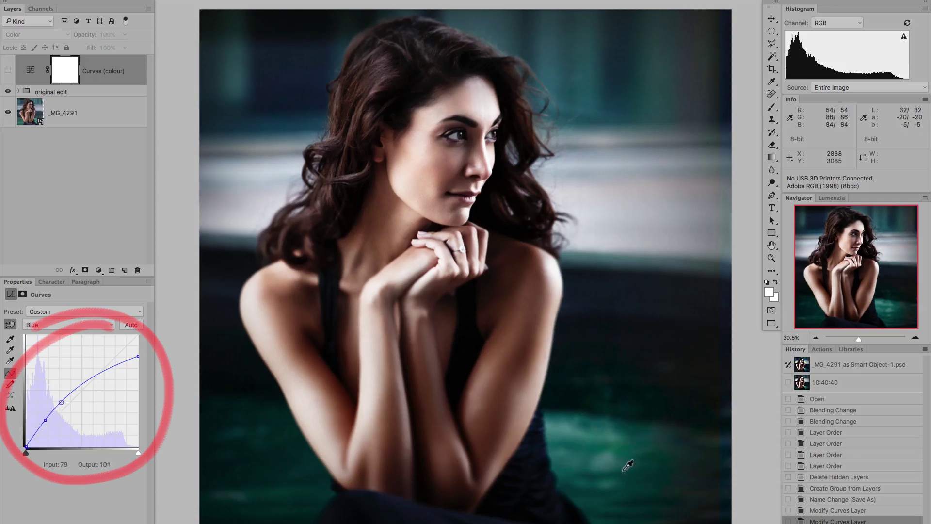
{"action": "left_click", "coordinate": [50, 324]}
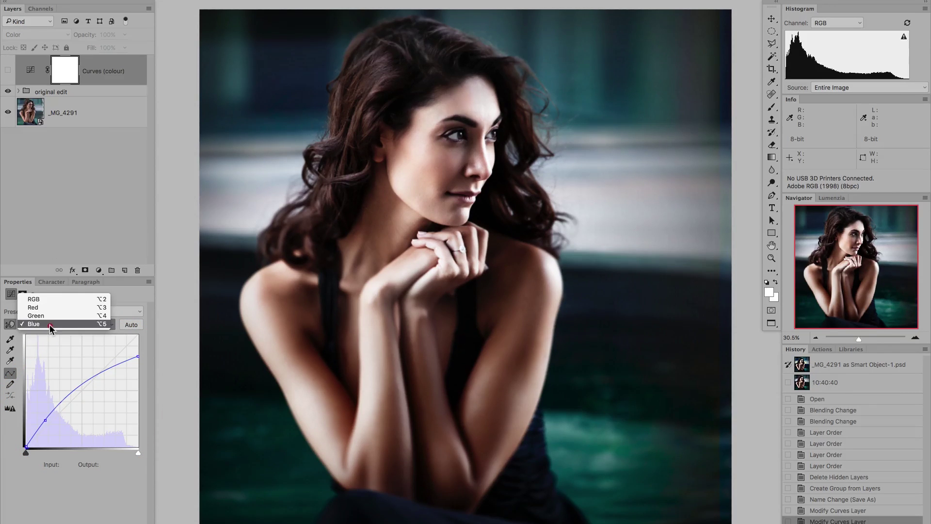
{"action": "left_click", "coordinate": [50, 316]}
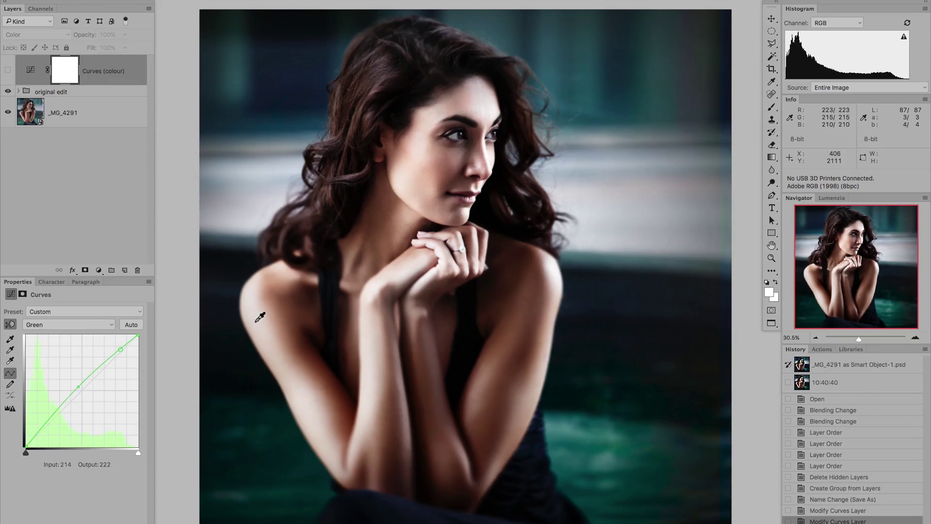
Step: Toggle the Curves (colour) layer to compare the image with and without its toning, and leave the layer visible
{"action": "left_click", "coordinate": [7, 71]}
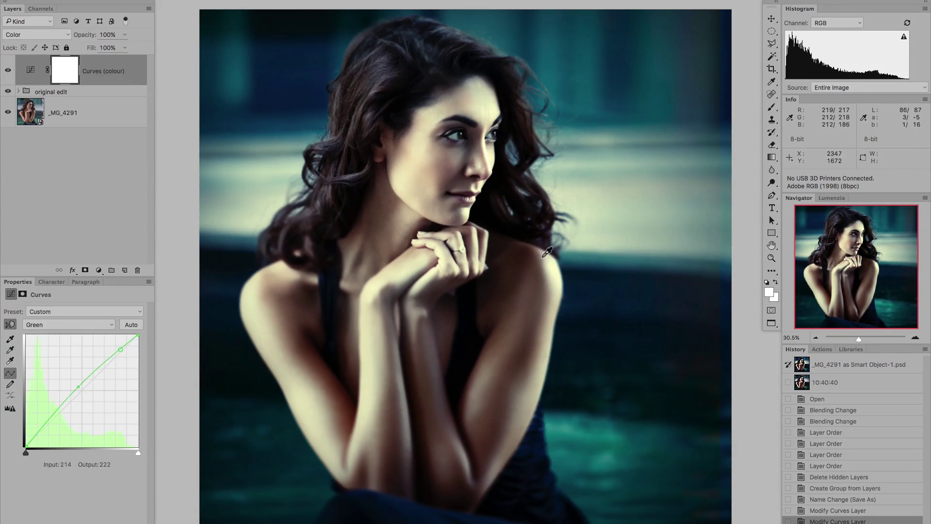
{"action": "left_click", "coordinate": [8, 71]}
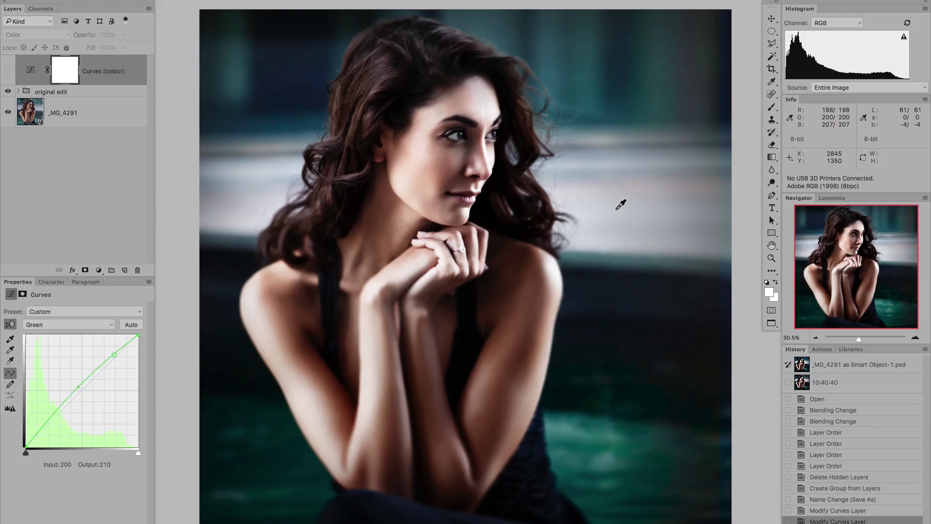
{"action": "left_click", "coordinate": [5, 71]}
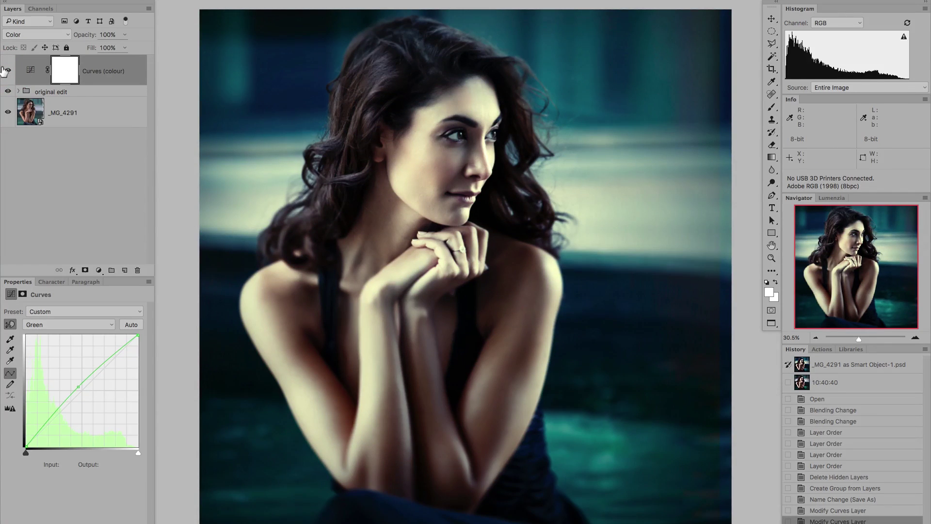
Step: Try lowering the Curves (colour) layer's Blue shadow point to input 41, output 39, and raising the Blue highlight endpoint to output 229
{"action": "left_click", "coordinate": [30, 69]}
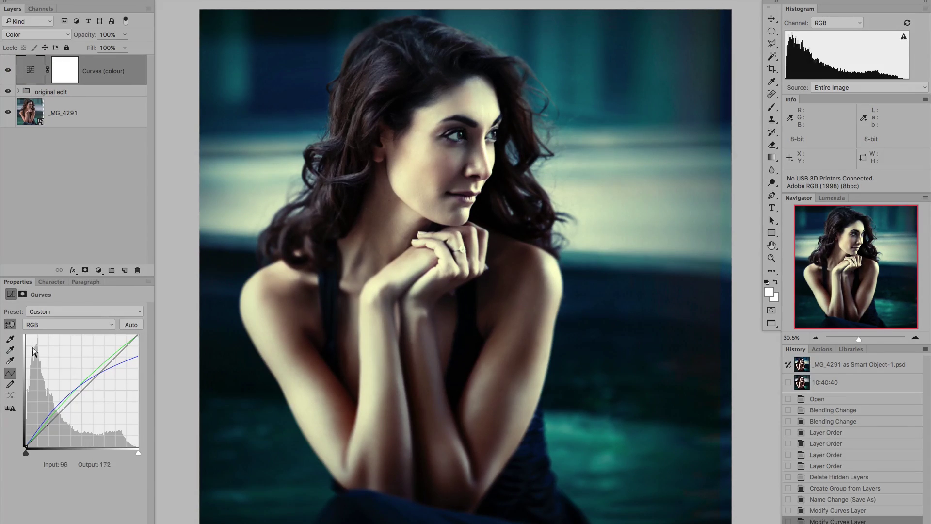
{"action": "left_click", "coordinate": [51, 325]}
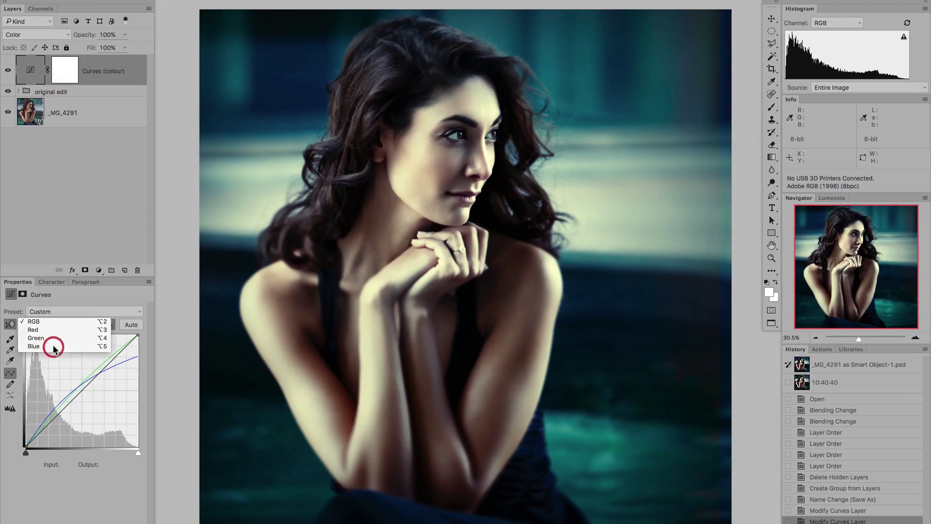
{"action": "left_click", "coordinate": [52, 348]}
{"action": "left_click_drag", "start_coordinate": [44, 419], "coordinate": [44, 429]}
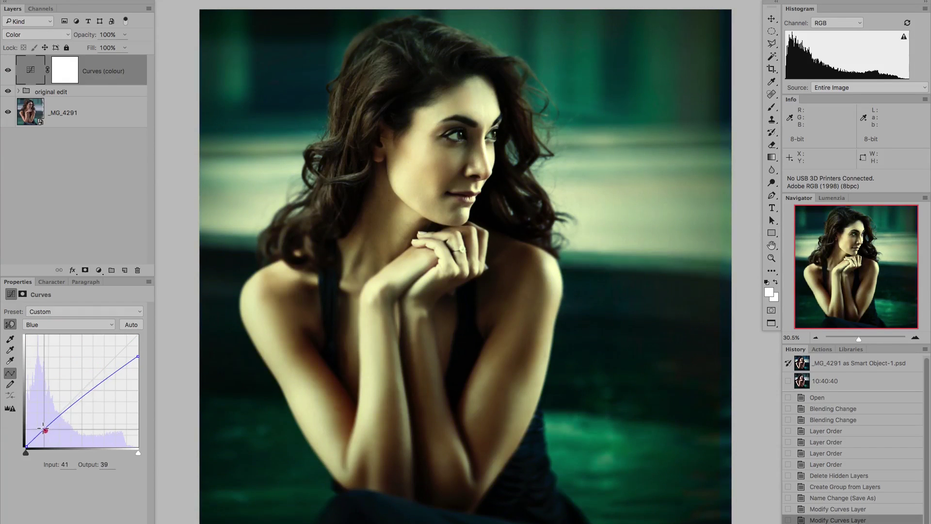
{"action": "left_click_drag", "start_coordinate": [138, 356], "coordinate": [138, 345]}
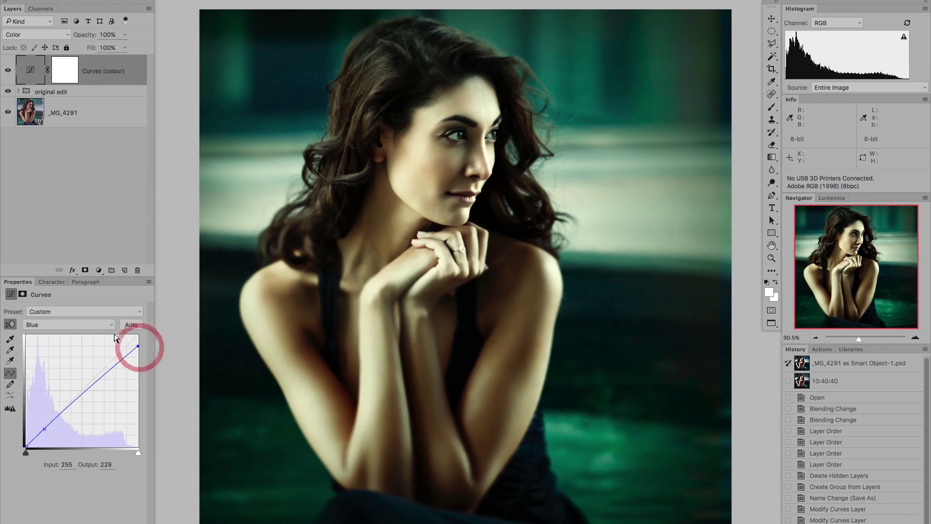
Step: Try raising the Red curve's midtones, and revert the Blue and Red curve experiments to the earlier history state
{"action": "left_click", "coordinate": [94, 325]}
{"action": "left_click", "coordinate": [91, 307]}
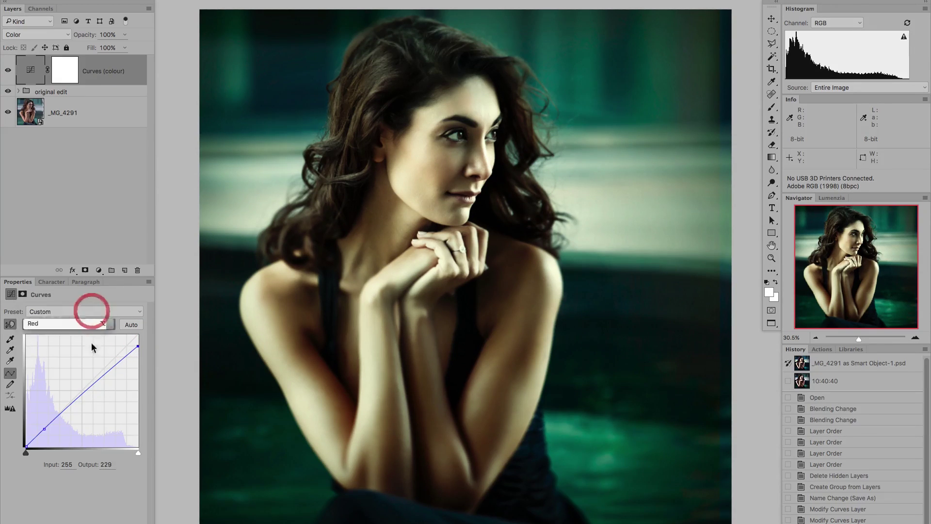
{"action": "left_click", "coordinate": [75, 384]}
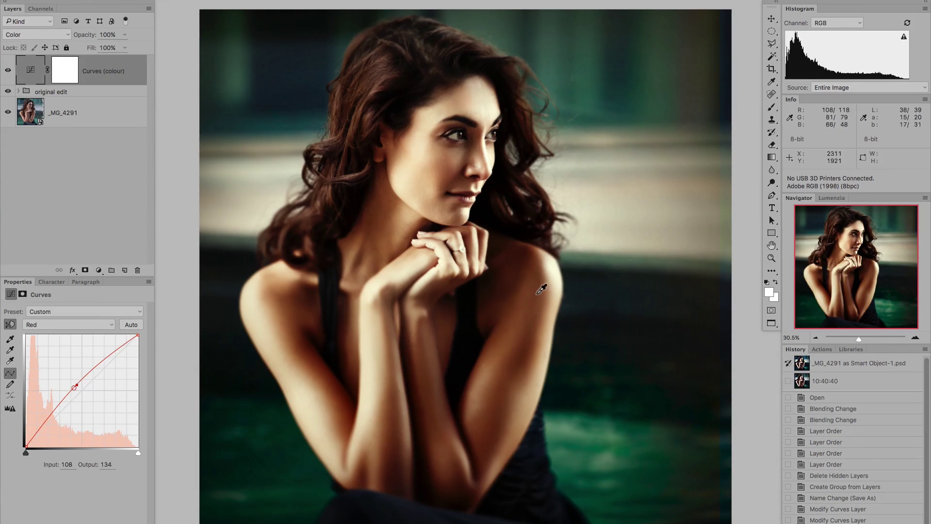
{"action": "left_click", "coordinate": [831, 518]}
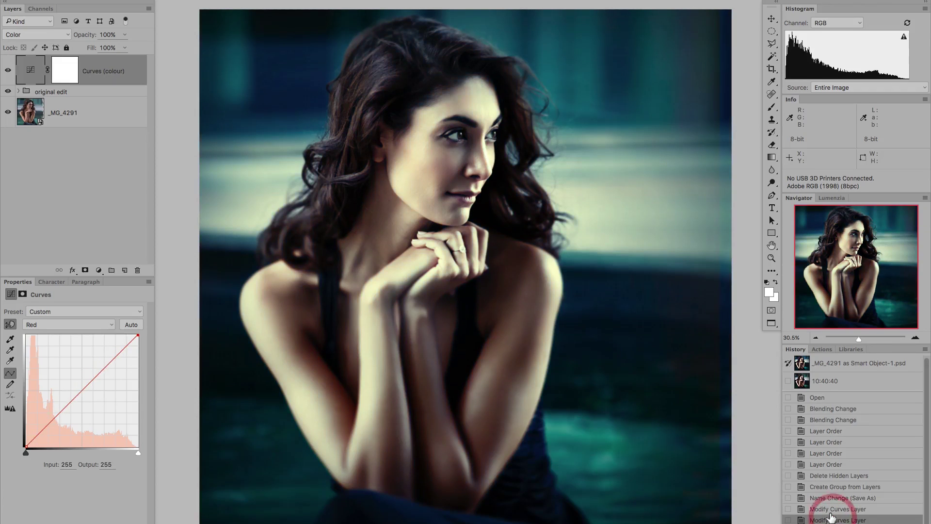